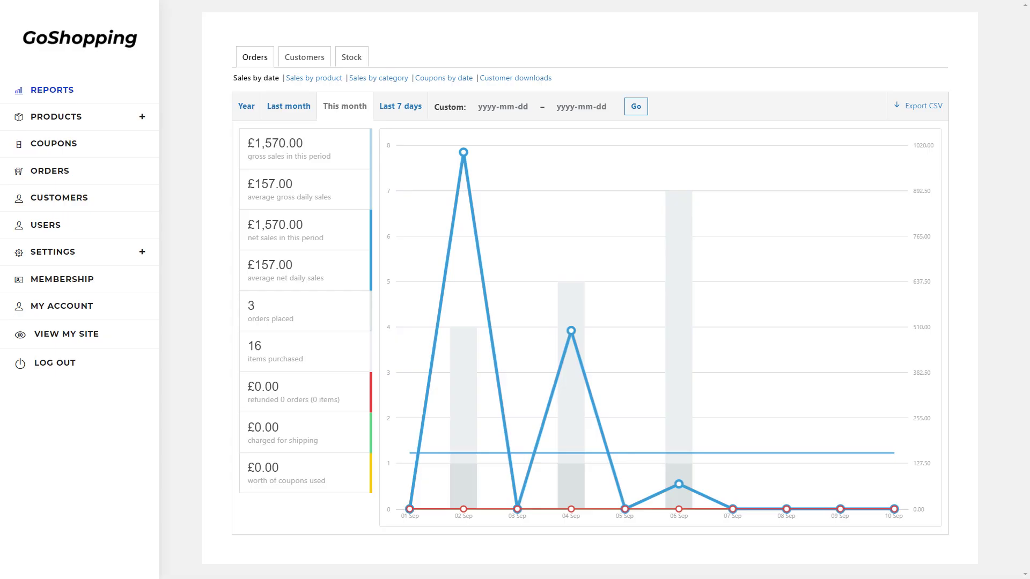
# - Tour the GoShopping dashboard's Products, Settings and Membership sections, ending on Payments settings
pyautogui.click(56, 116)
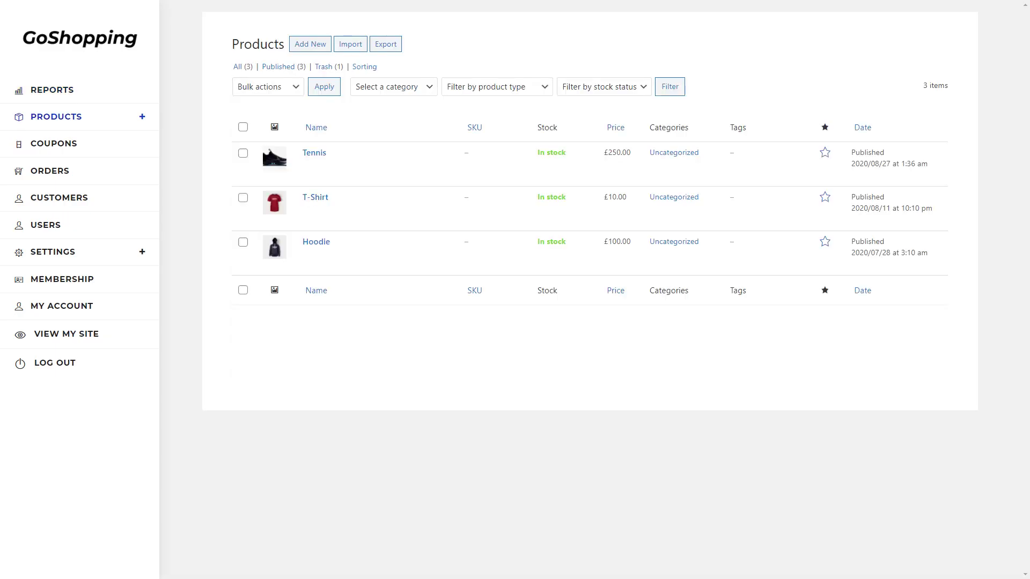
pyautogui.click(53, 252)
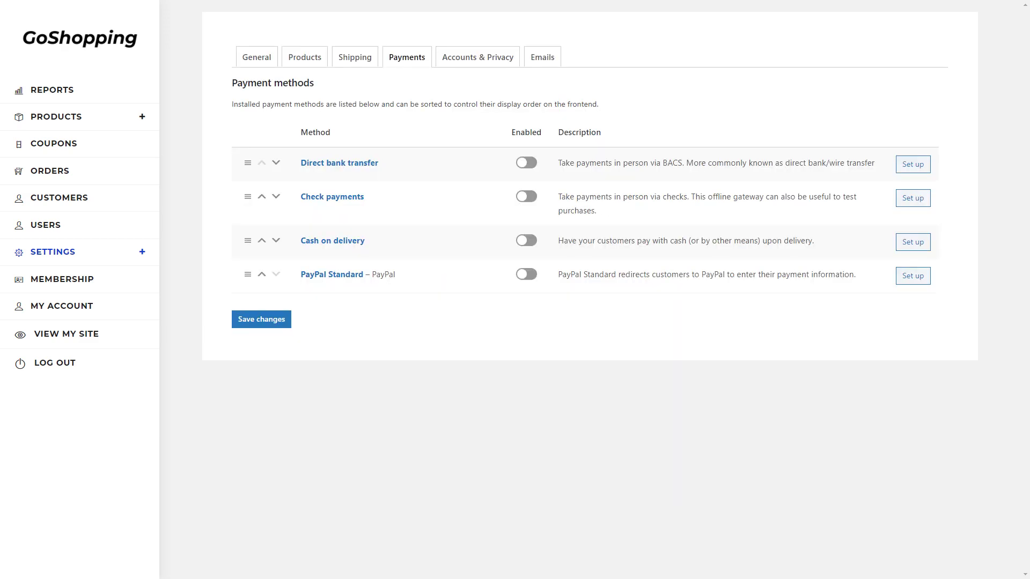
pyautogui.click(62, 279)
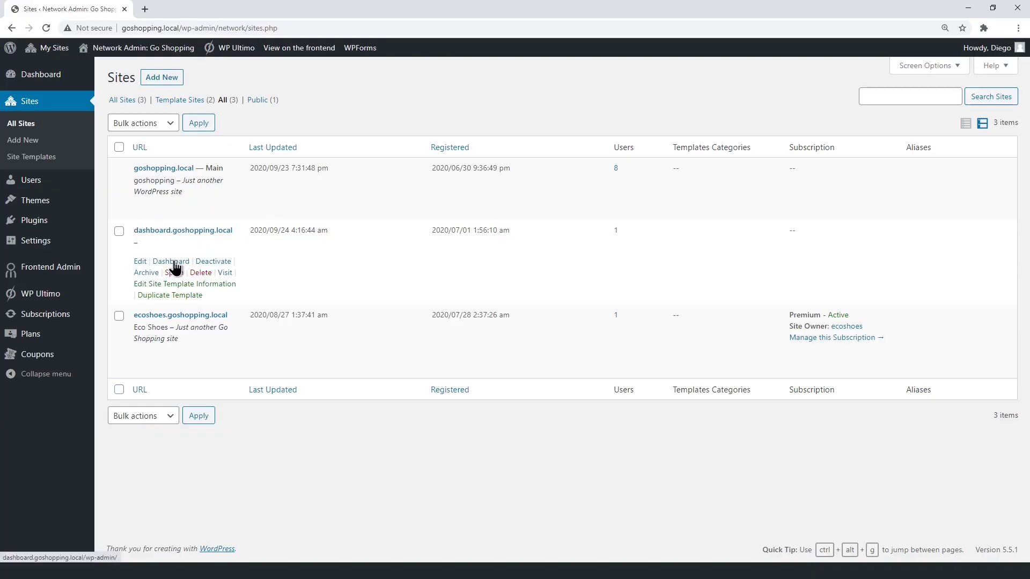
# - From the admin dashboard, start a new page titled 'Coupons'
pyautogui.click(174, 263)
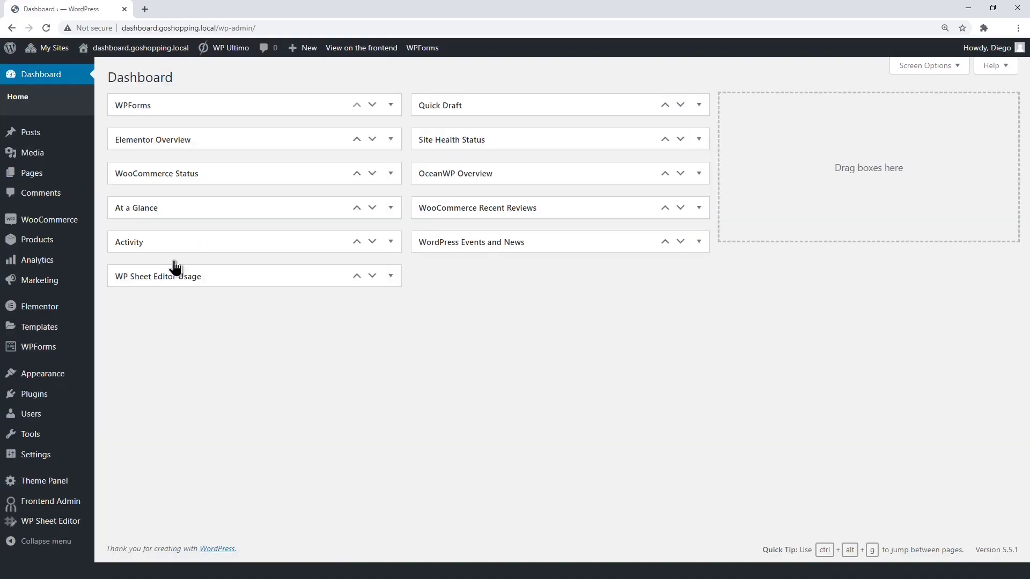
pyautogui.moveTo(41, 177)
pyautogui.click(126, 193)
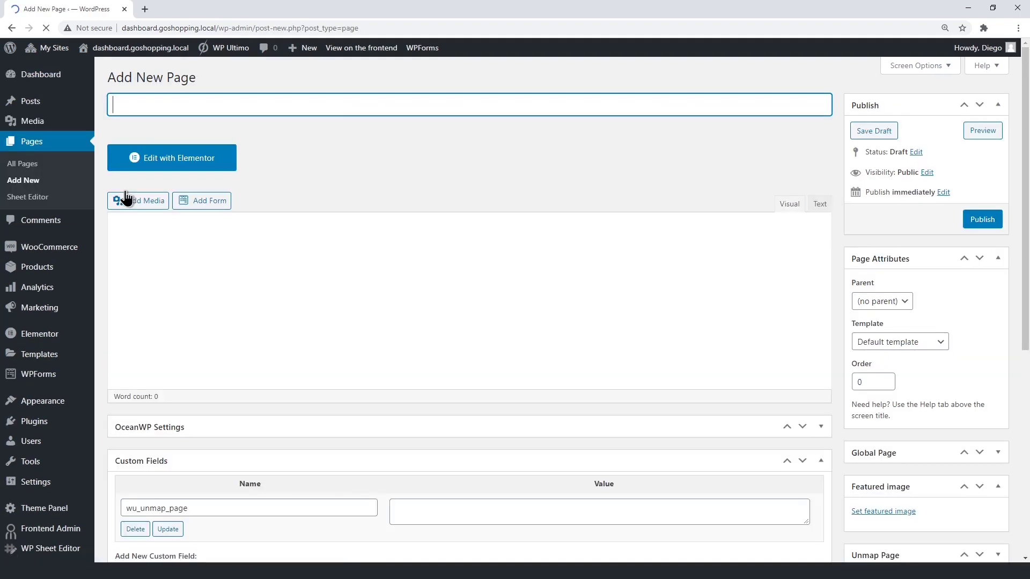
pyautogui.click(184, 101)
pyautogui.write('Coupons')
# - Paste the vg_display_admin_page shortcode with the shop_coupon URL into the body and preview
pyautogui.click(157, 259)
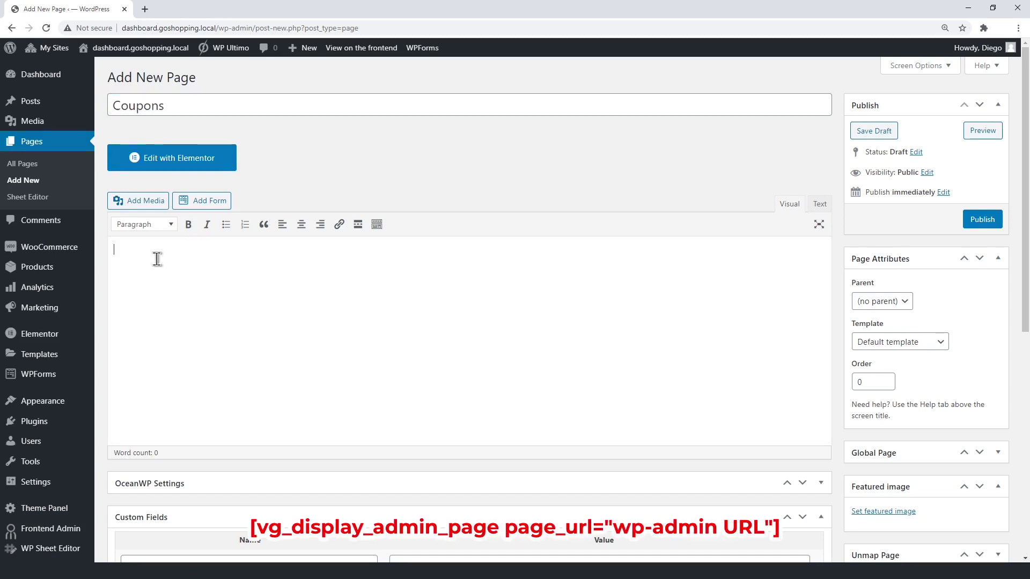
pyautogui.write('[vg_display_admin_page page_url="/edit.php?post_type=shop_coupon"]')
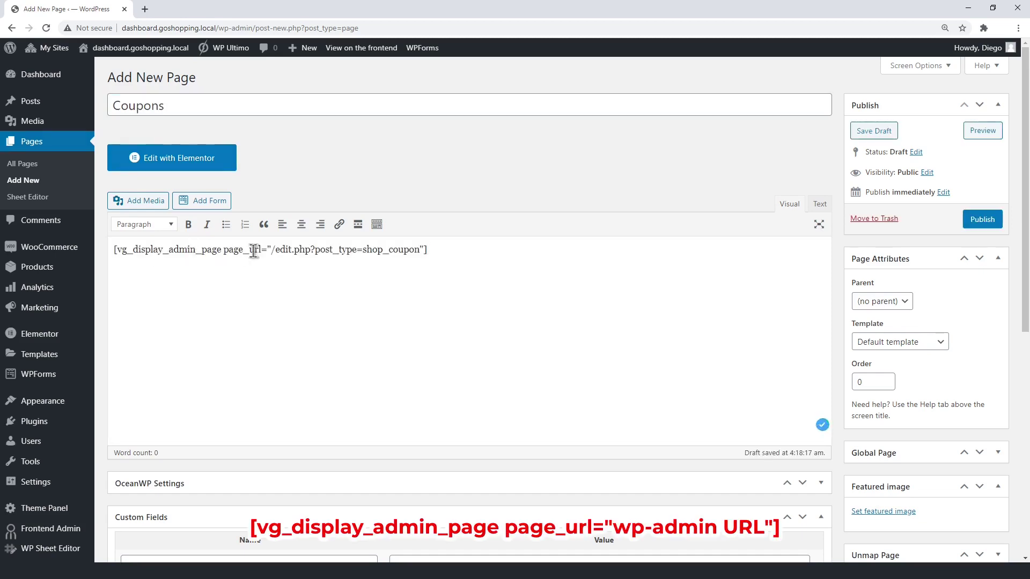
pyautogui.moveTo(271, 251); pyautogui.dragTo(424, 251)
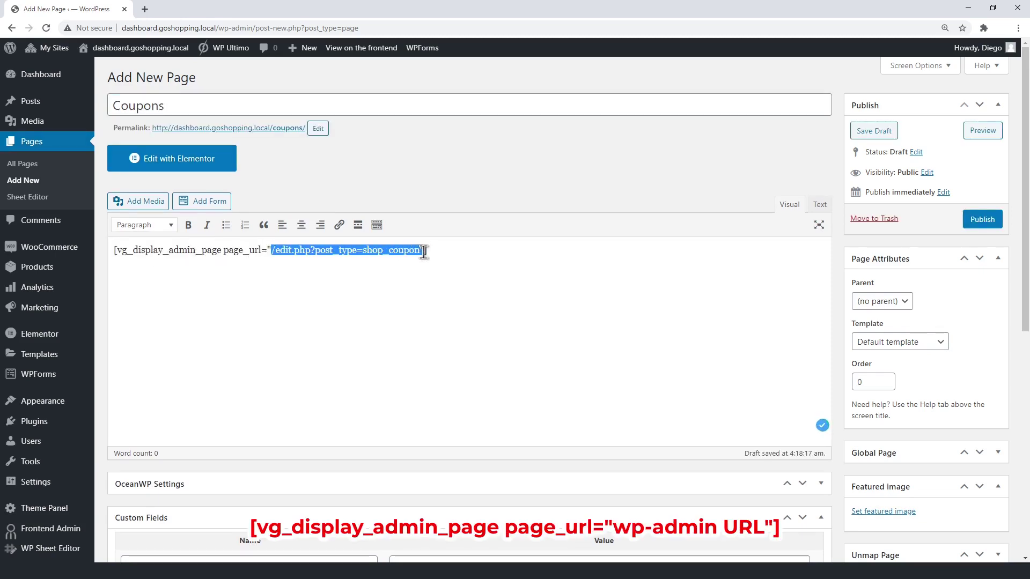
pyautogui.click(467, 252)
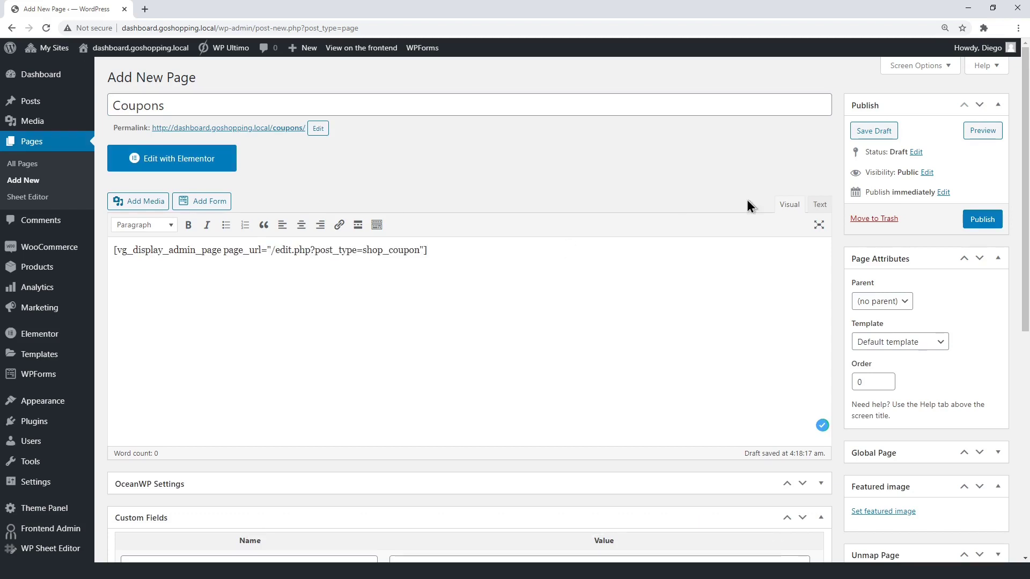
pyautogui.click(993, 135)
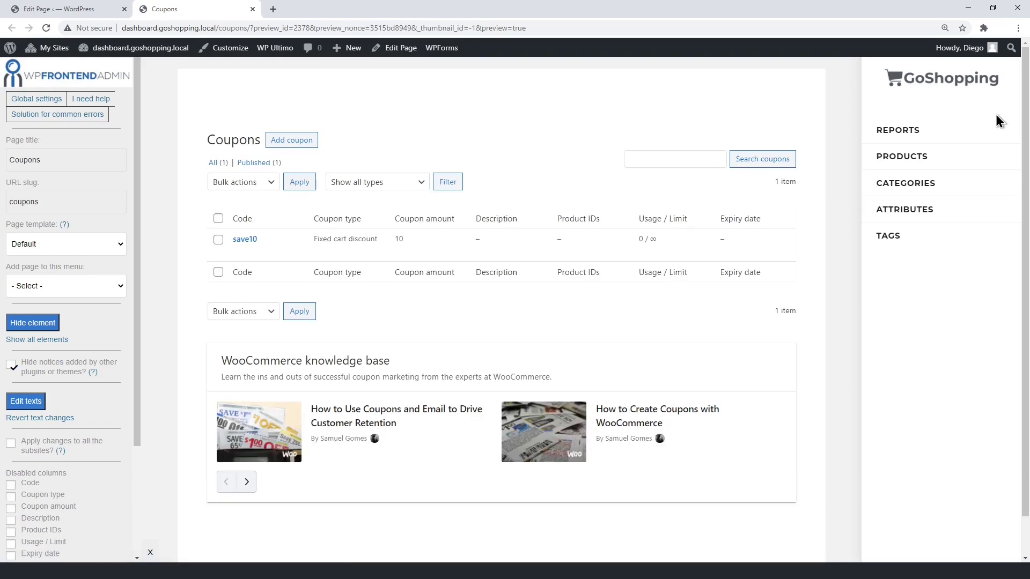
# - Assign the Coupons page to My New Menu
pyautogui.moveTo(59, 166); pyautogui.dragTo(80, 194)
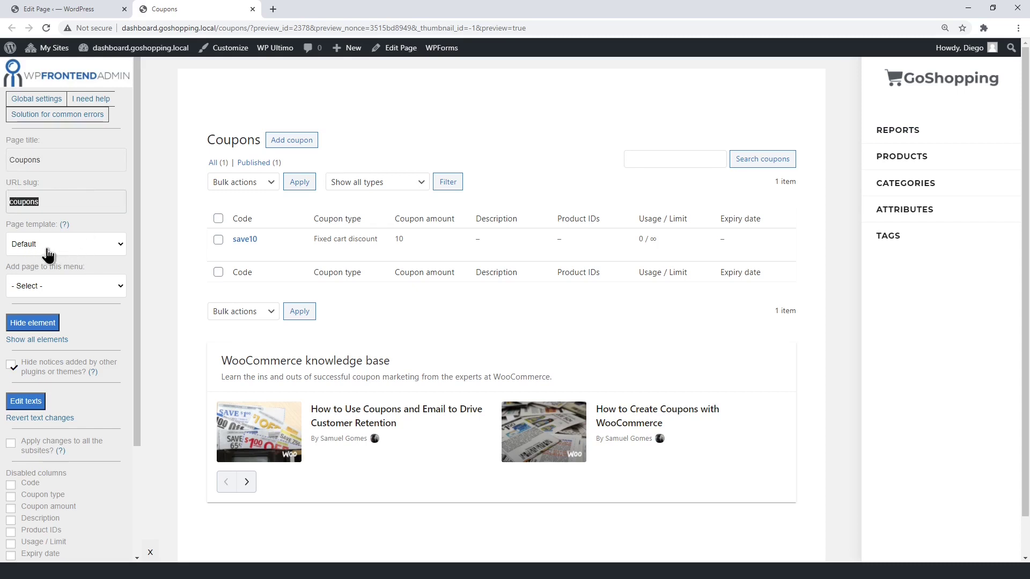
pyautogui.click(89, 285)
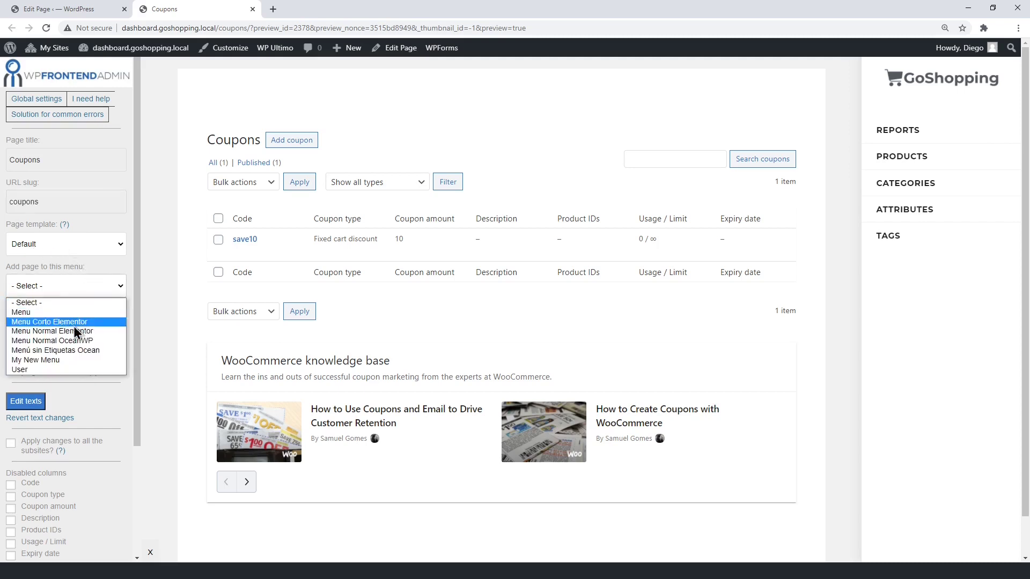
pyautogui.click(65, 358)
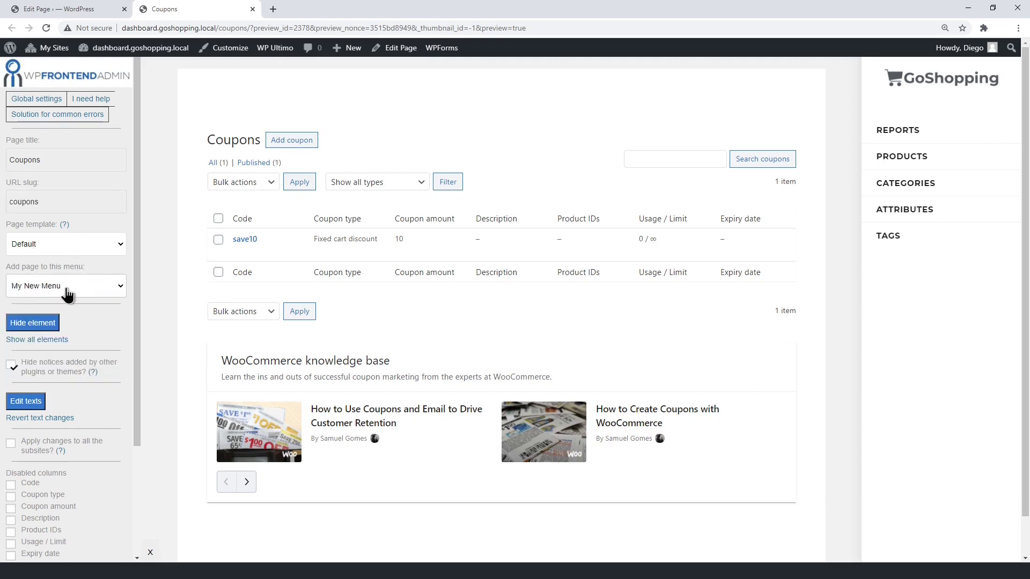
# - Hide the blank top area, the WooCommerce knowledge base block and the bottom bulk actions row
pyautogui.click(33, 323)
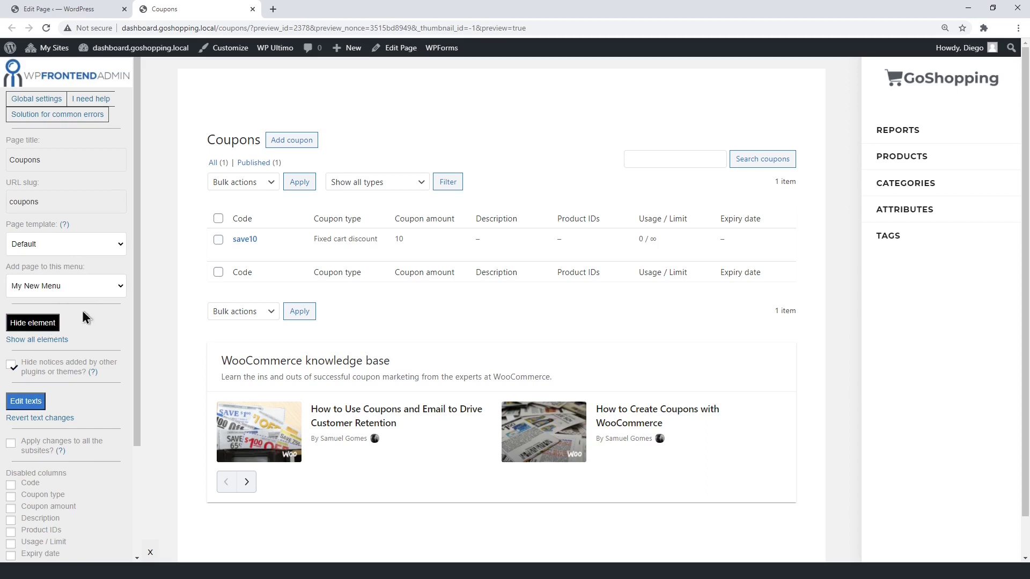
pyautogui.click(386, 105)
pyautogui.click(30, 323)
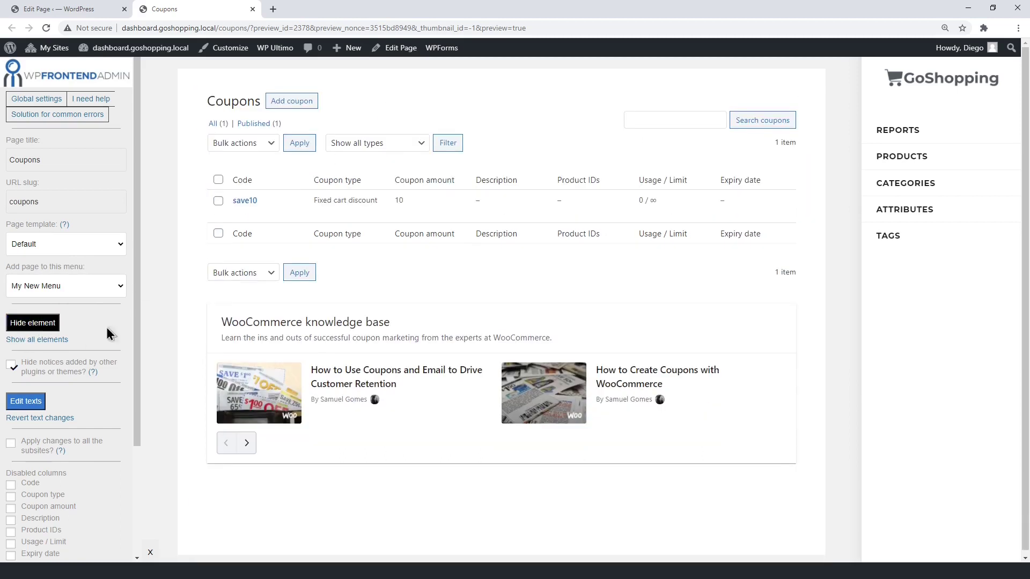
pyautogui.click(429, 367)
pyautogui.click(793, 366)
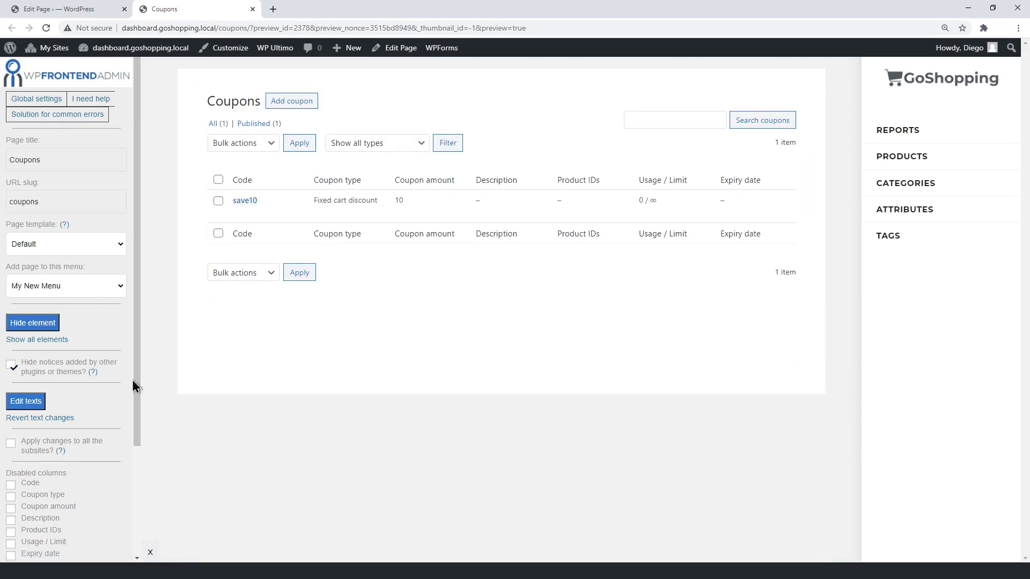
pyautogui.click(57, 324)
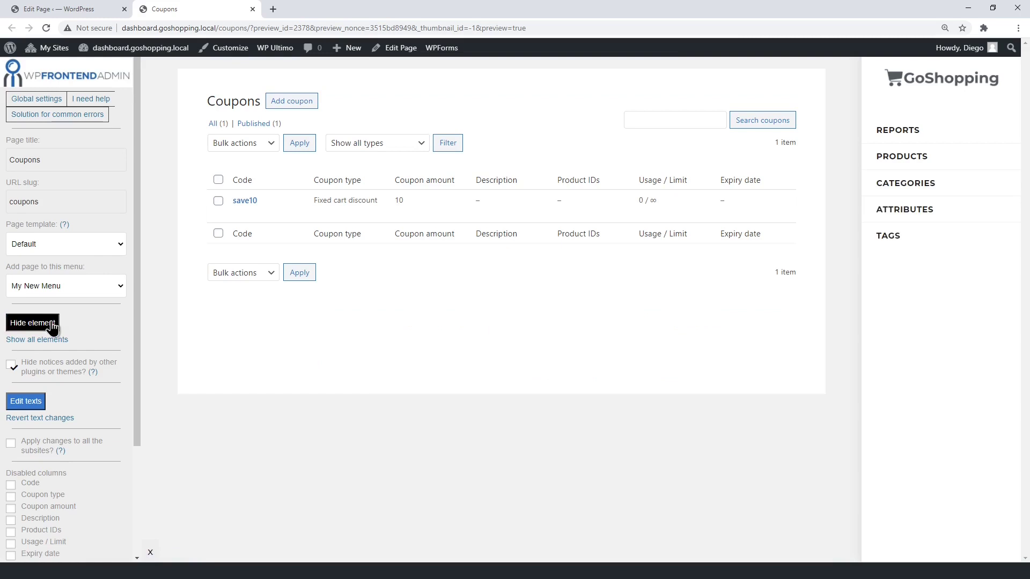
pyautogui.click(422, 275)
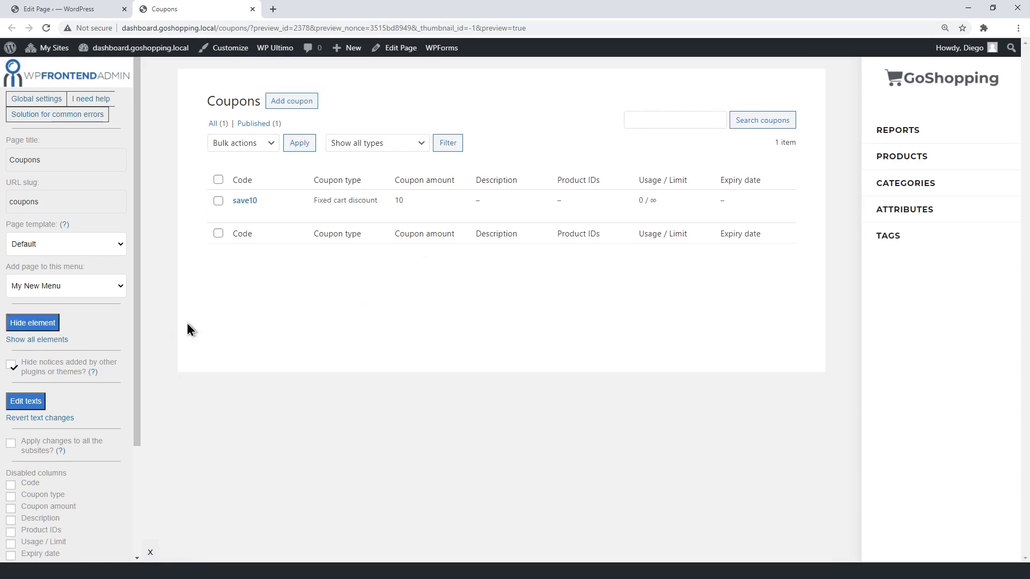
pyautogui.scroll(-2, 122, 343)
pyautogui.scroll(-1, 122, 344)
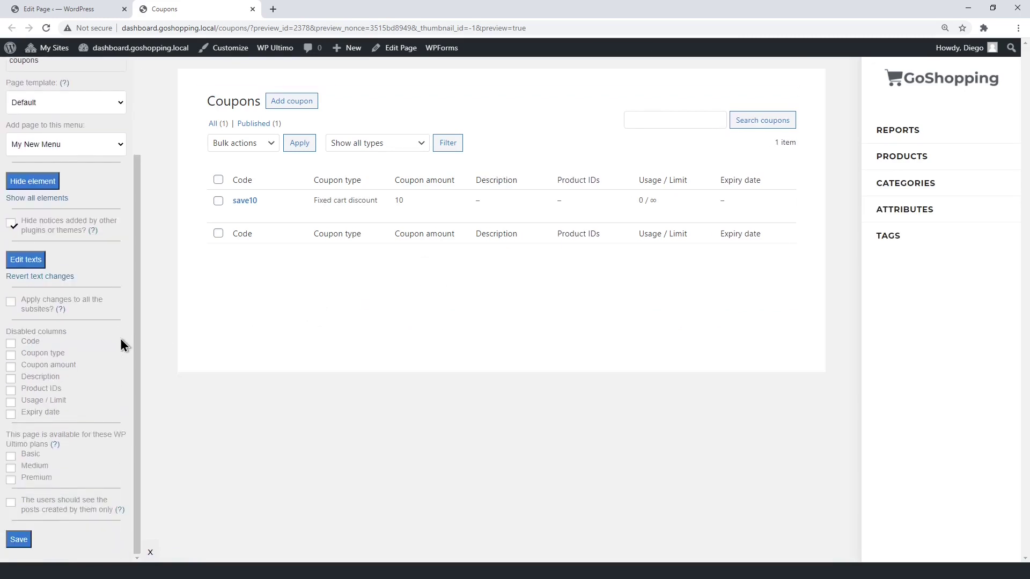
# - Disable the Product IDs and Description columns, allow Medium and Premium plans, and save
pyautogui.click(10, 391)
pyautogui.click(11, 379)
pyautogui.click(11, 504)
pyautogui.click(21, 540)
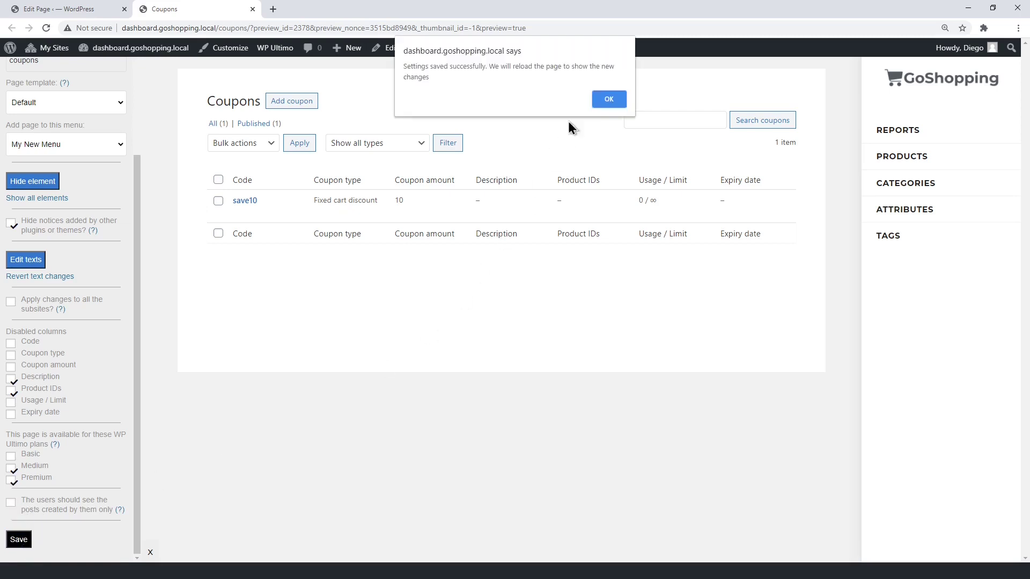
pyautogui.click(609, 100)
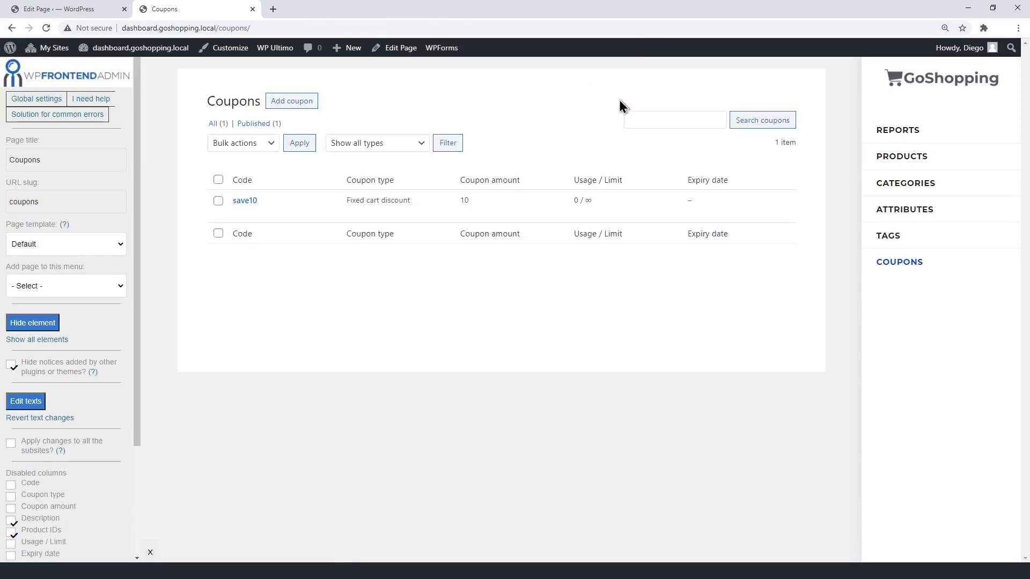
# - On the Add new coupon form, hide the Post Attributes box and the leftover divider line
pyautogui.click(305, 102)
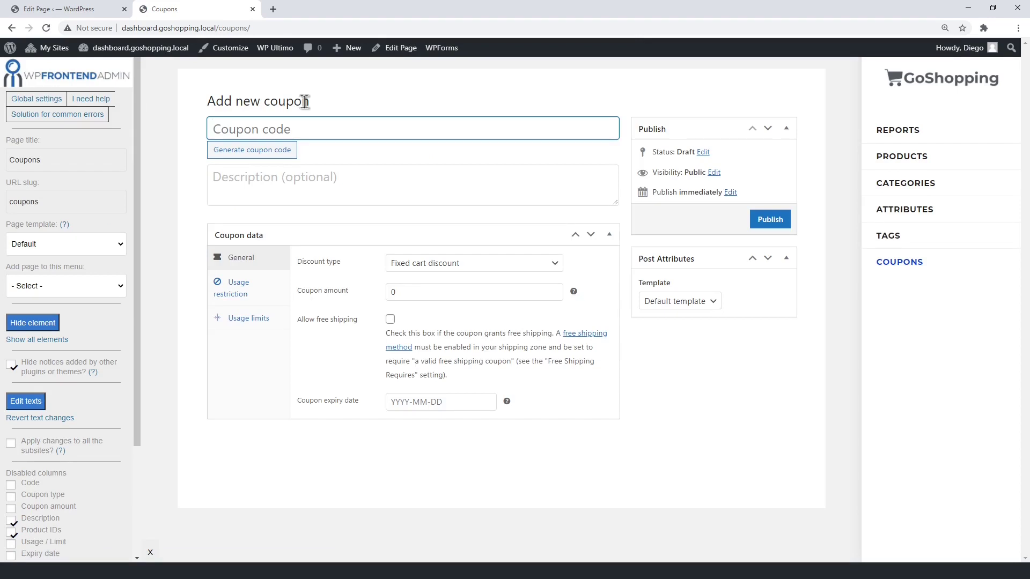
pyautogui.click(30, 323)
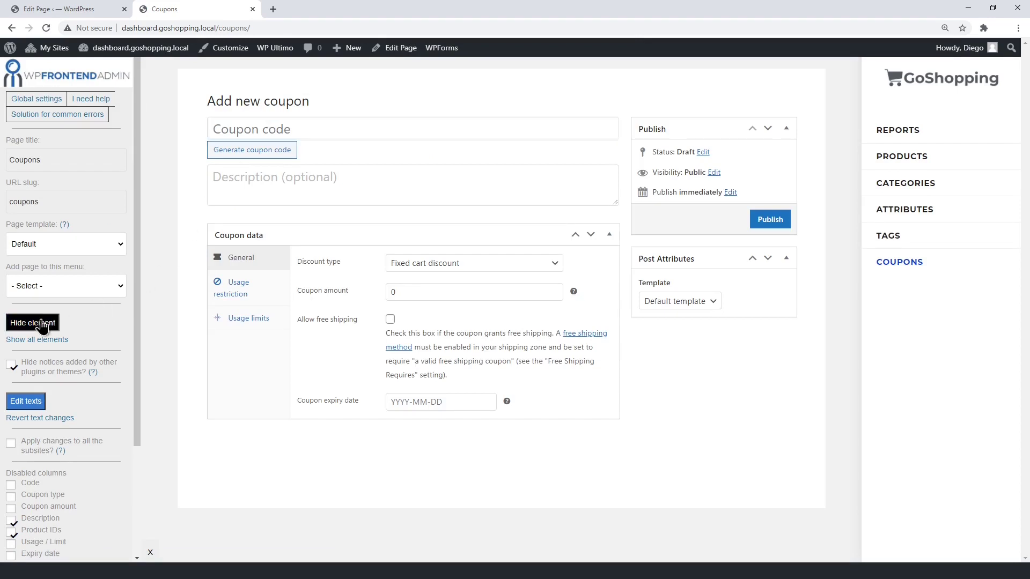
pyautogui.click(774, 164)
pyautogui.click(33, 323)
pyautogui.click(776, 162)
pyautogui.click(32, 323)
pyautogui.click(771, 259)
pyautogui.click(32, 323)
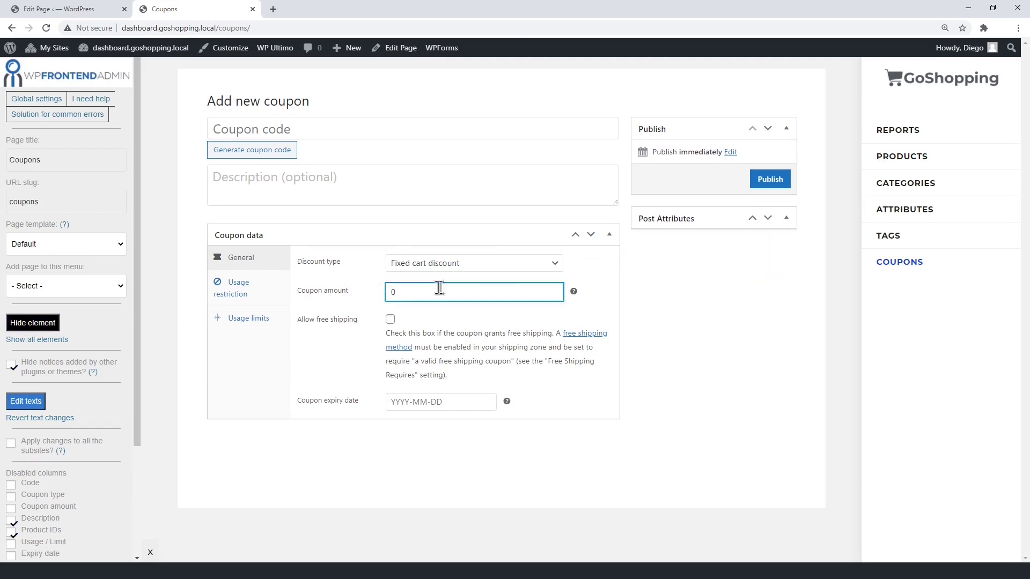
pyautogui.click(725, 218)
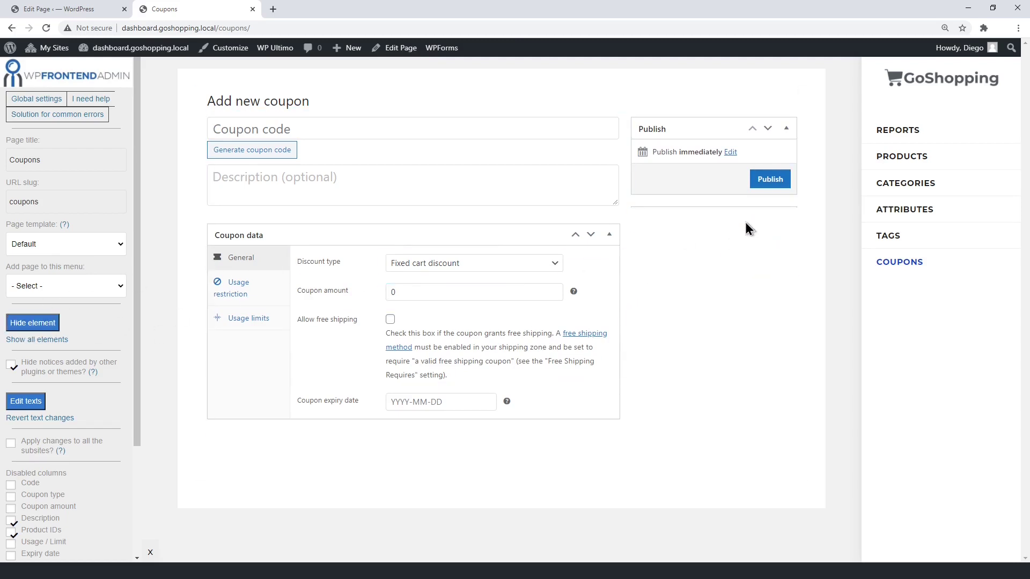
pyautogui.click(32, 323)
pyautogui.click(716, 207)
# - Try renaming the heading to 'New Coupon', undo it, and save the page settings
pyautogui.click(25, 401)
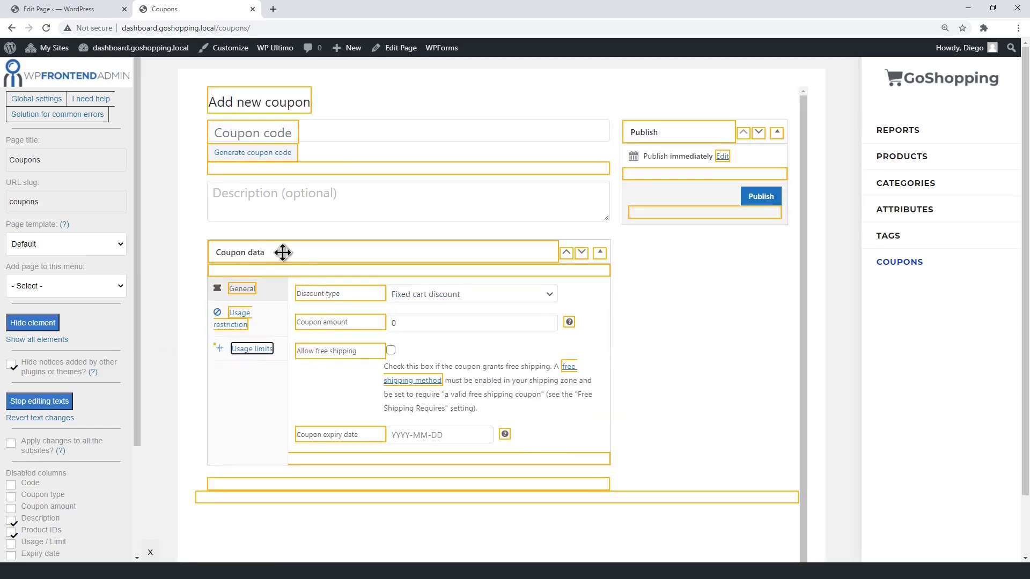
pyautogui.moveTo(209, 102); pyautogui.dragTo(299, 98)
pyautogui.write('New Coupon')
pyautogui.hotkey('ctrl', 'z')
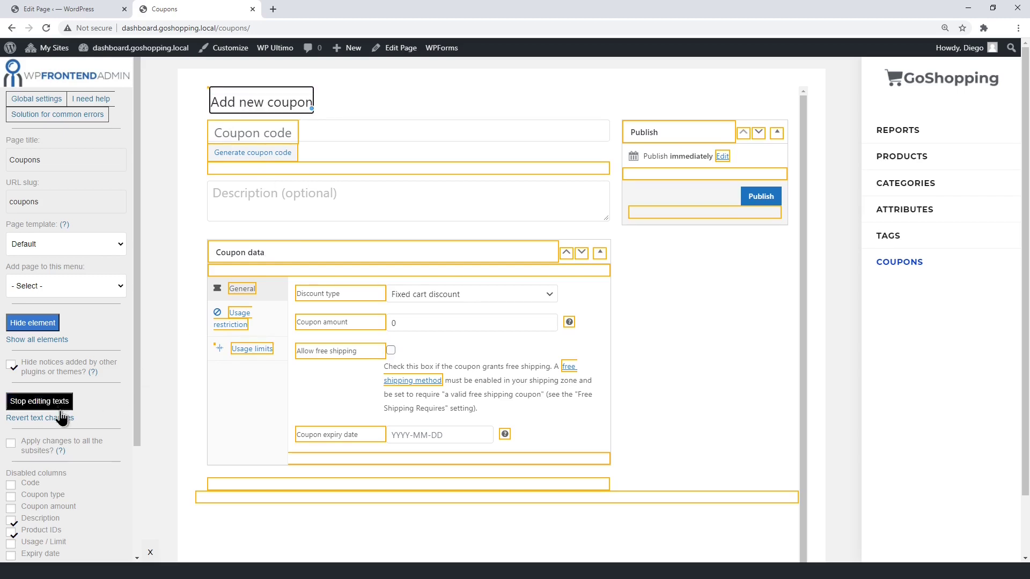
pyautogui.click(60, 408)
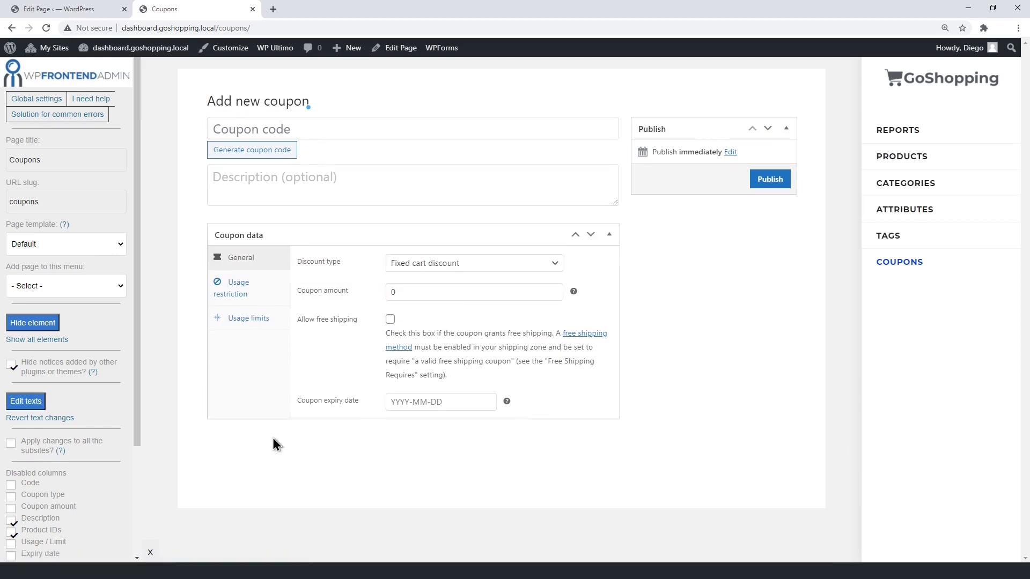
pyautogui.scroll(-3, 134, 460)
pyautogui.click(19, 539)
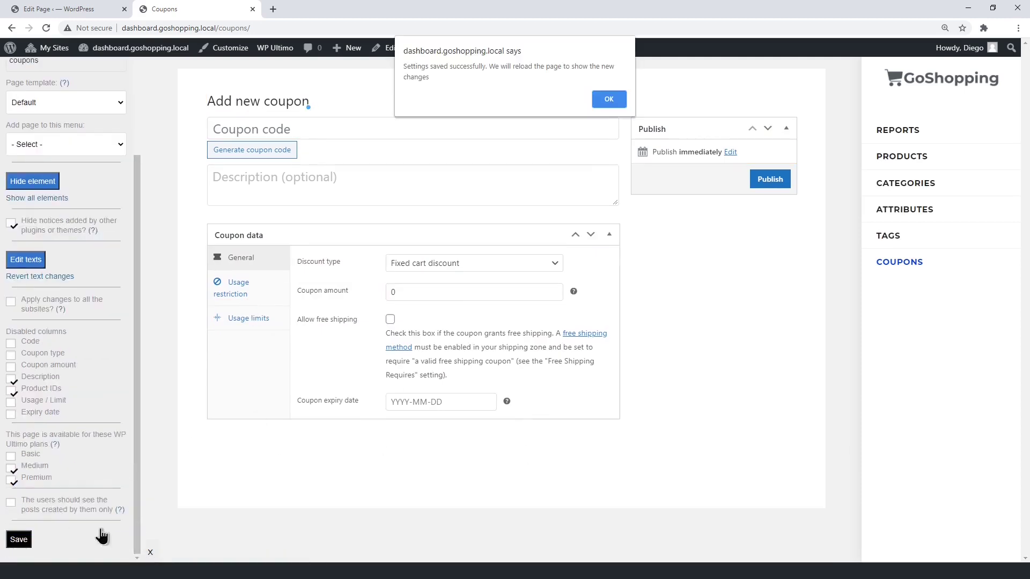
pyautogui.click(608, 99)
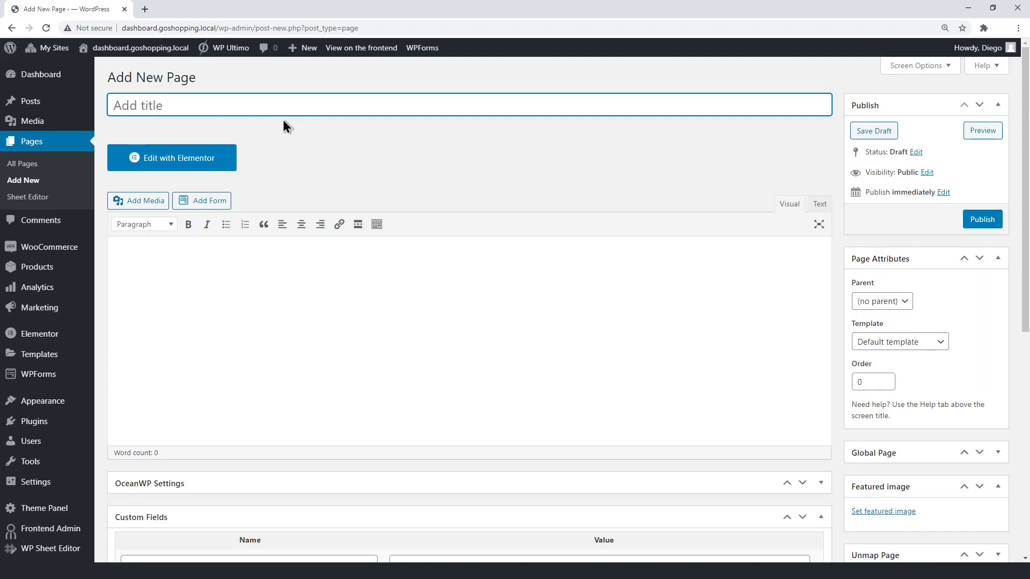
# - Title the new page 'Orders', paste the shop_order admin-page shortcode, and preview it
pyautogui.write('Orders')
pyautogui.click(200, 263)
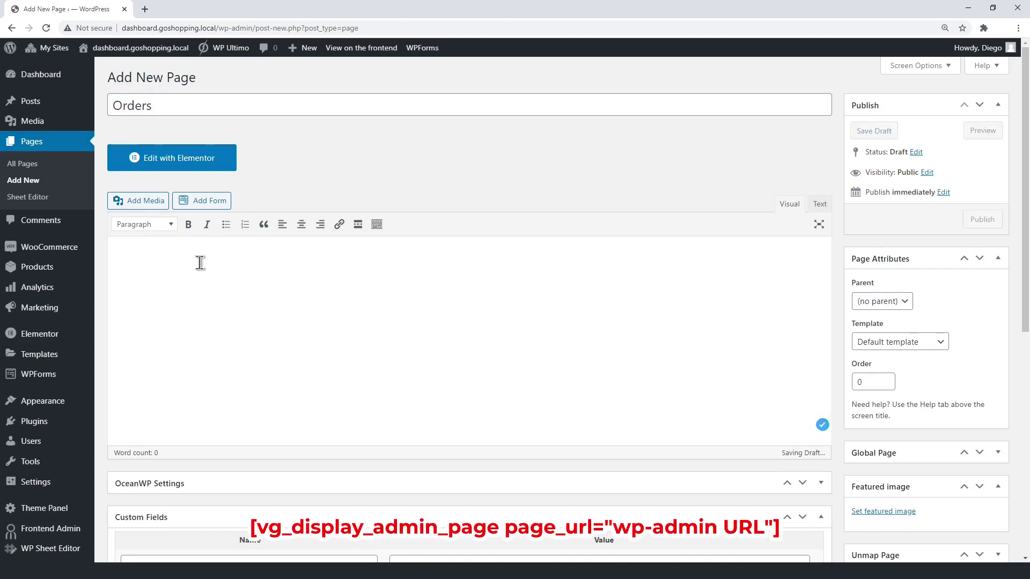
pyautogui.write('[vg_display_admin_page page_url="/edit.php?post_type=shop_order"]')
pyautogui.moveTo(268, 250); pyautogui.dragTo(417, 252)
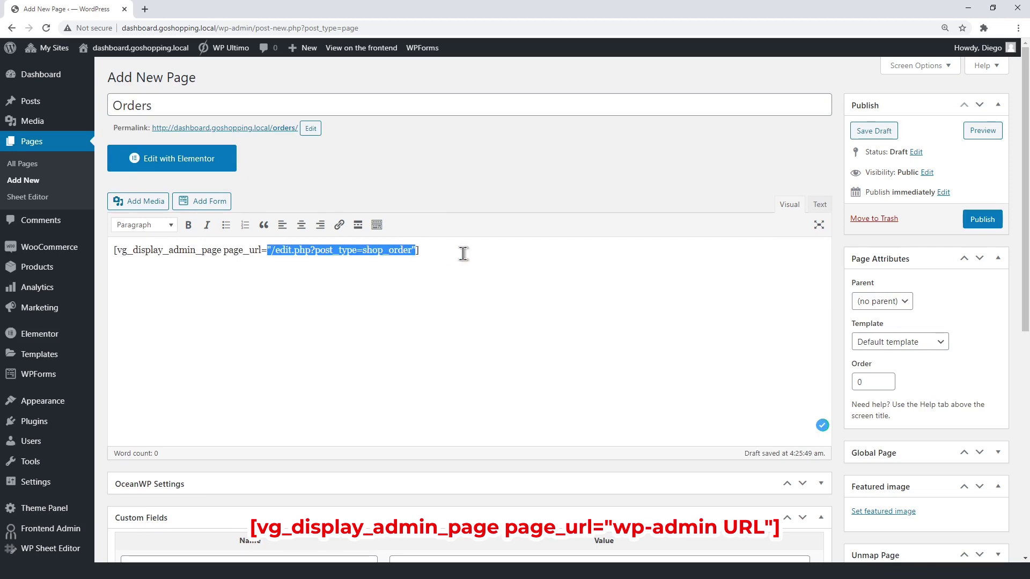
pyautogui.click(982, 132)
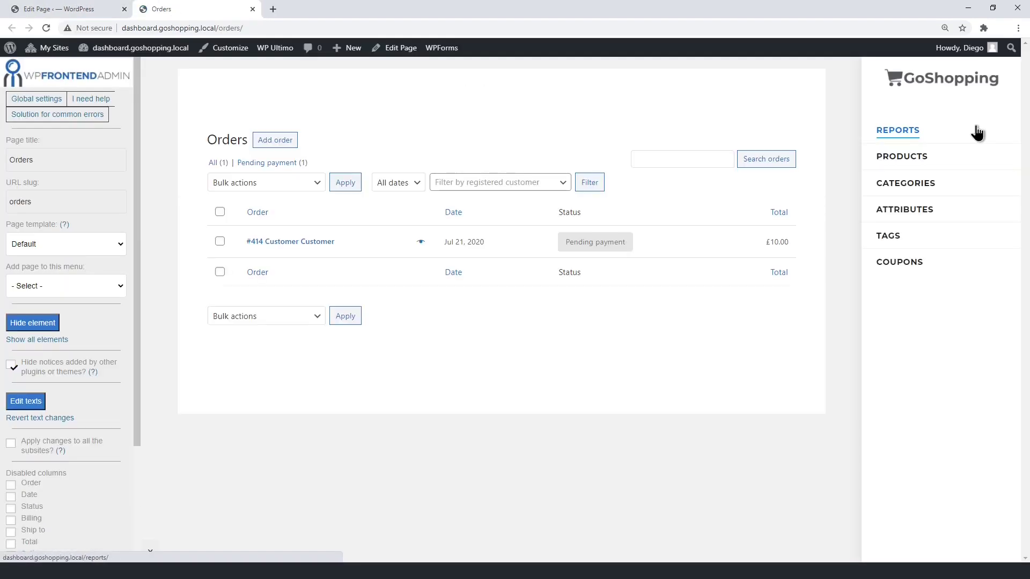
# - Add Orders to My New Menu and hide the empty top block and lower bulk-actions row
pyautogui.moveTo(74, 160); pyautogui.dragTo(24, 161)
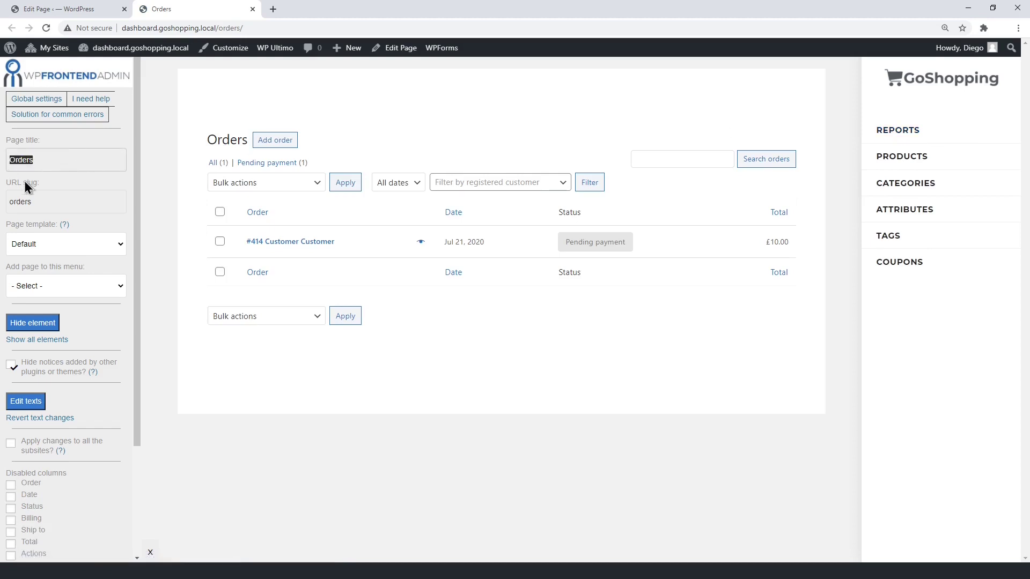
pyautogui.moveTo(62, 205); pyautogui.dragTo(11, 206)
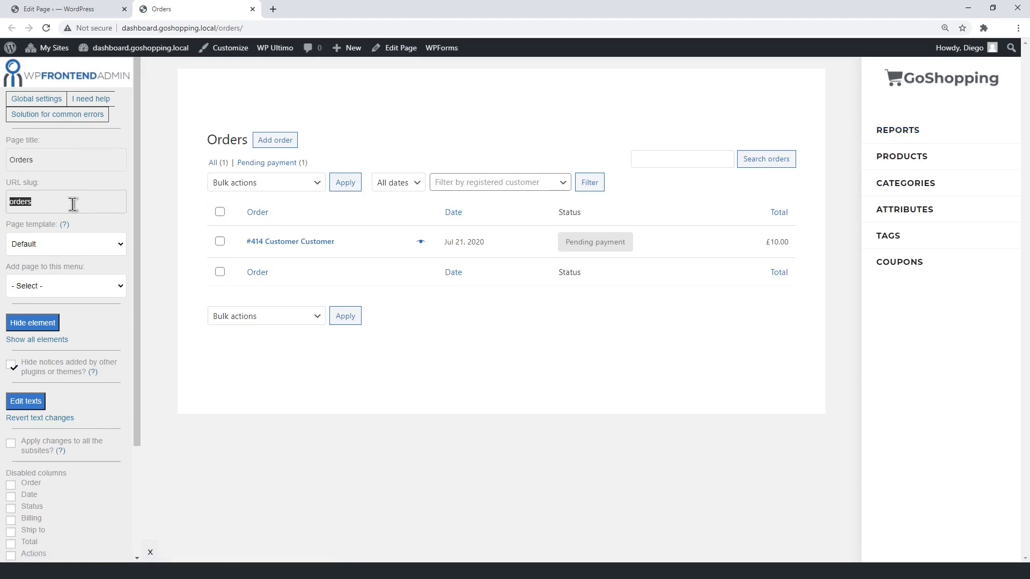
pyautogui.click(78, 290)
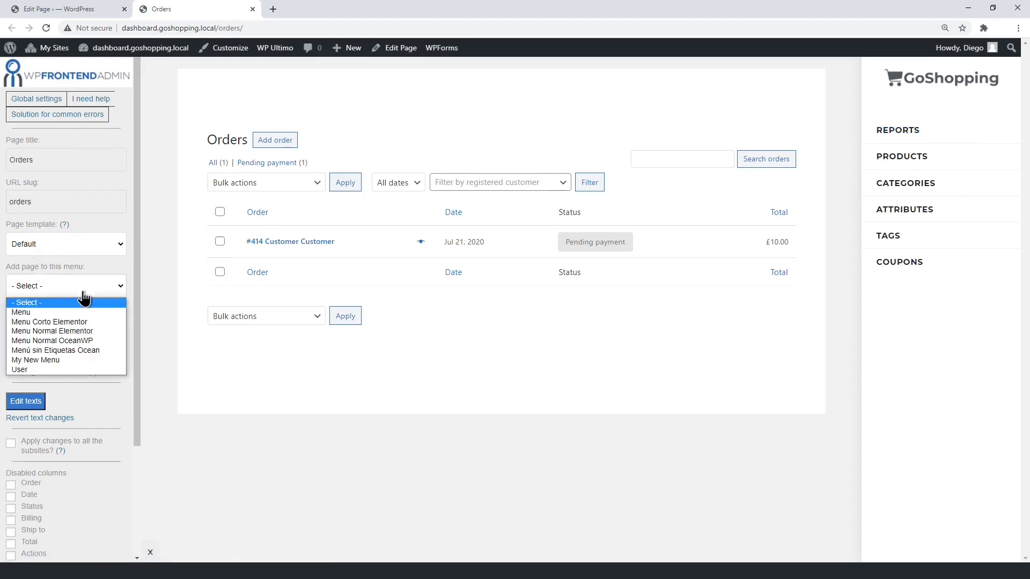
pyautogui.click(68, 360)
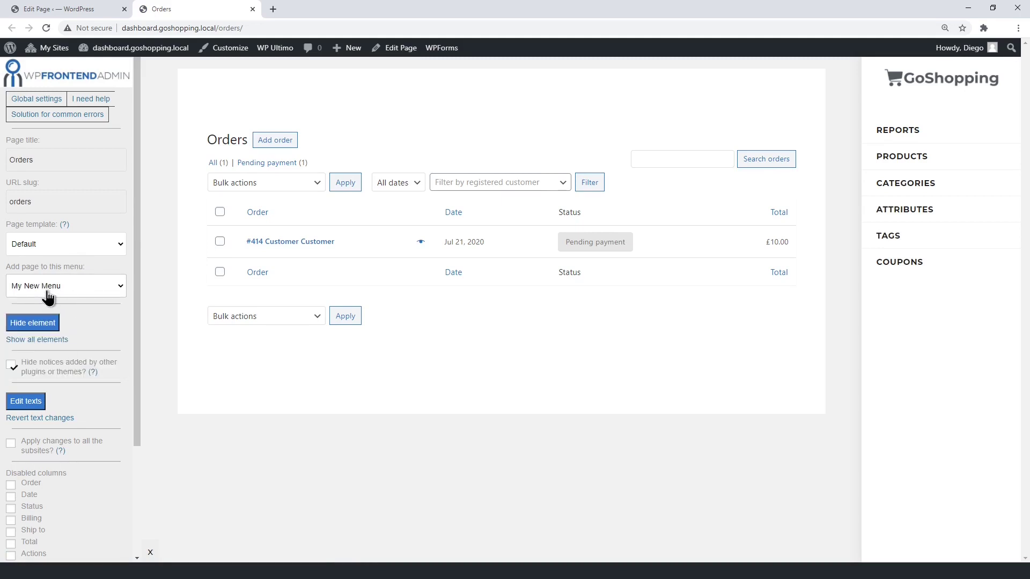
pyautogui.click(47, 324)
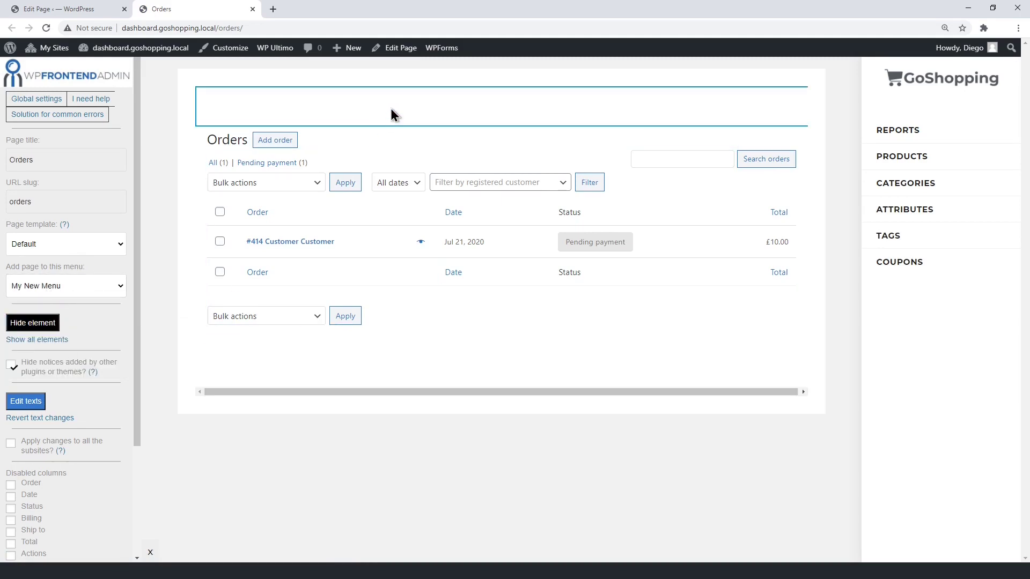
pyautogui.click(391, 109)
pyautogui.click(67, 321)
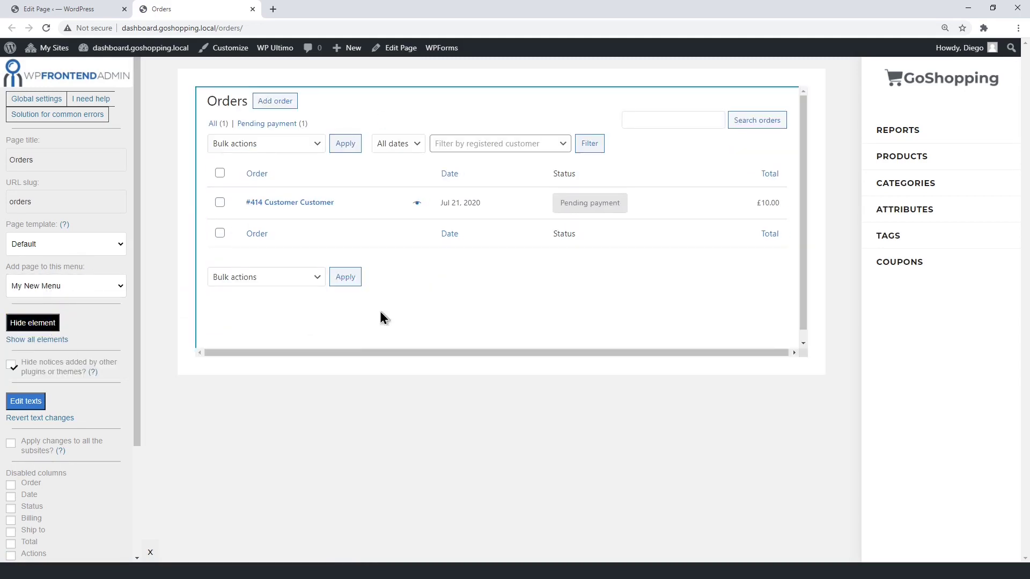
pyautogui.click(497, 274)
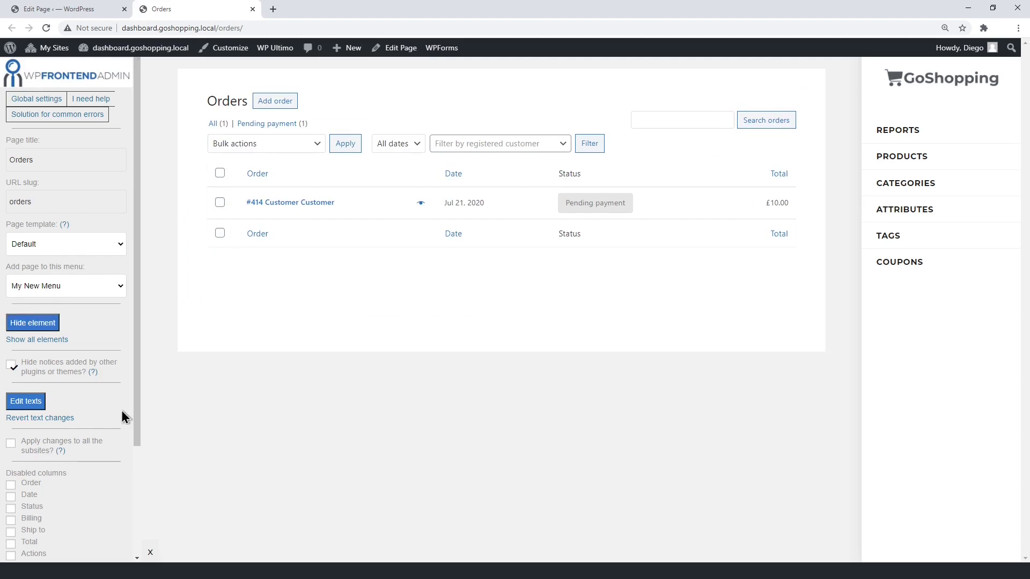
# - Disable the Actions, Ship to and Billing columns, allow Medium and Premium plans, and save
pyautogui.scroll(-3, 127, 415)
pyautogui.click(10, 415)
pyautogui.click(10, 391)
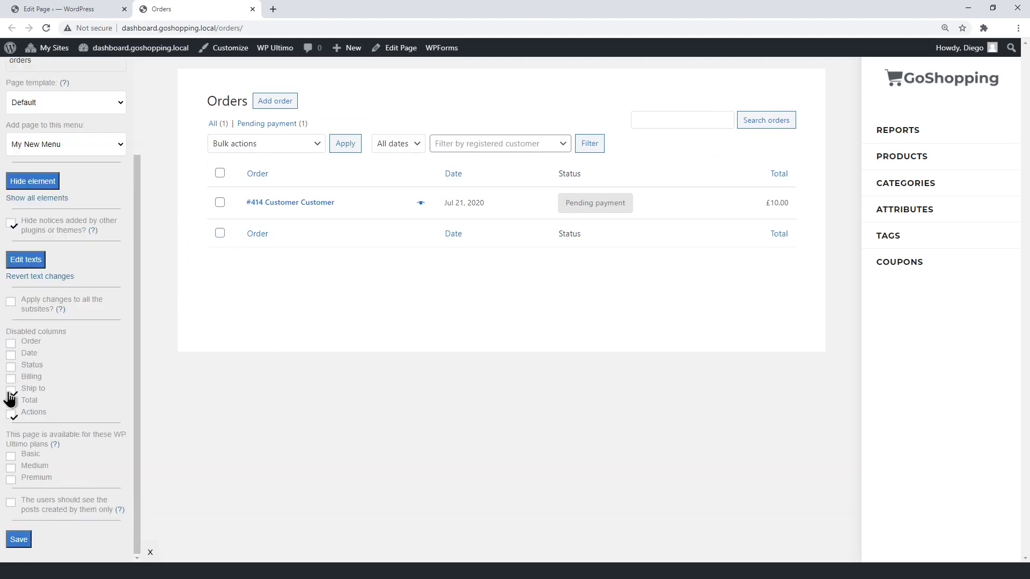
pyautogui.click(10, 380)
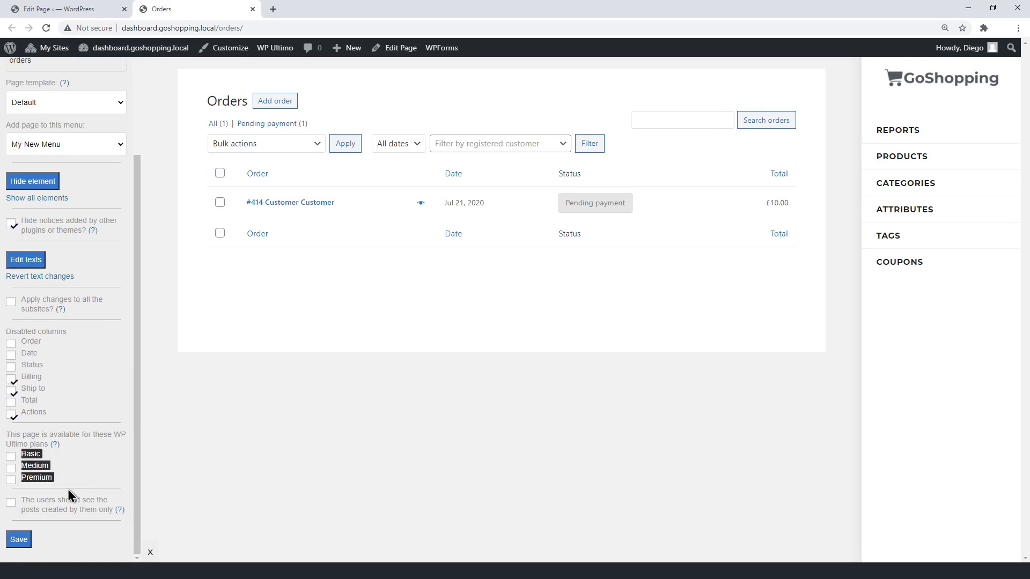
pyautogui.click(11, 469)
pyautogui.click(11, 480)
pyautogui.click(76, 481)
pyautogui.click(21, 550)
pyautogui.click(602, 105)
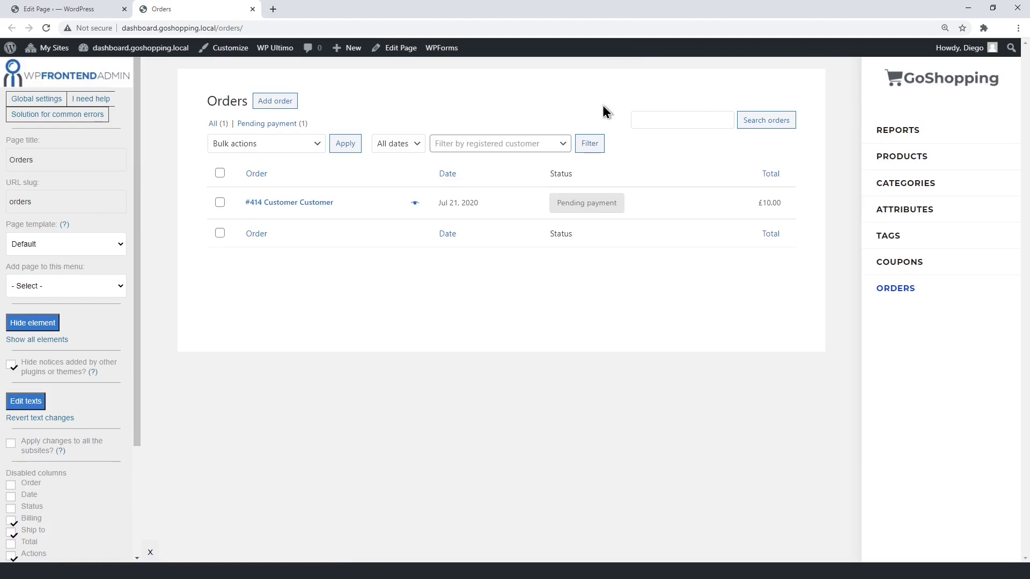
# - On the Add new order form, hide the Post Attributes and Custom Fields boxes and save
pyautogui.click(279, 103)
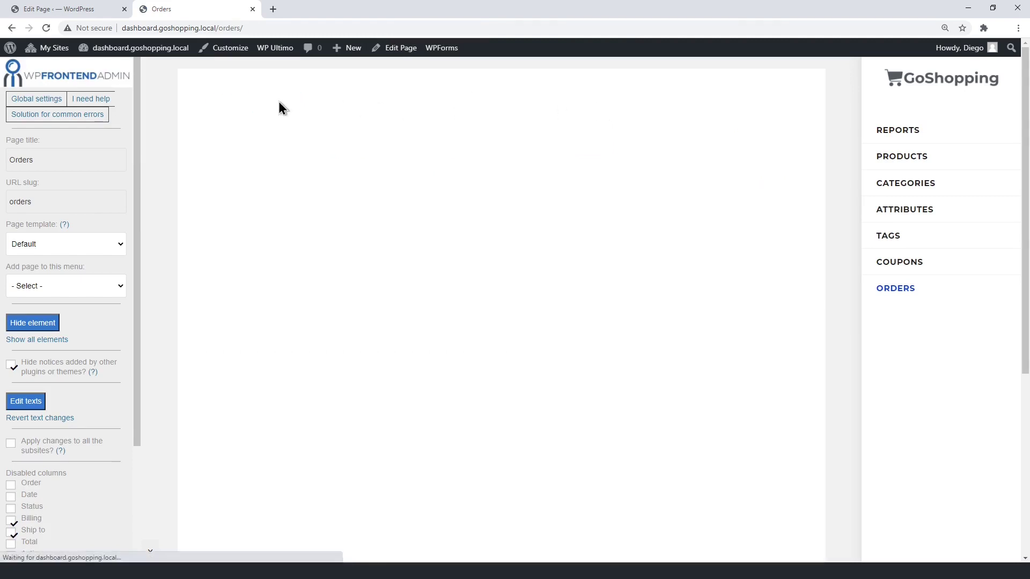
pyautogui.click(49, 328)
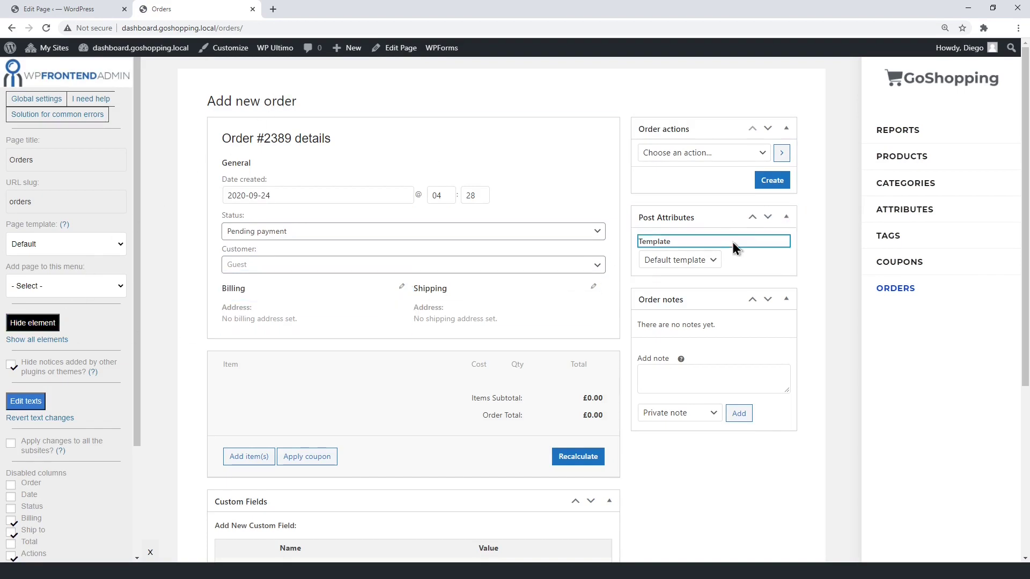
pyautogui.click(750, 240)
pyautogui.scroll(-4, 762, 239)
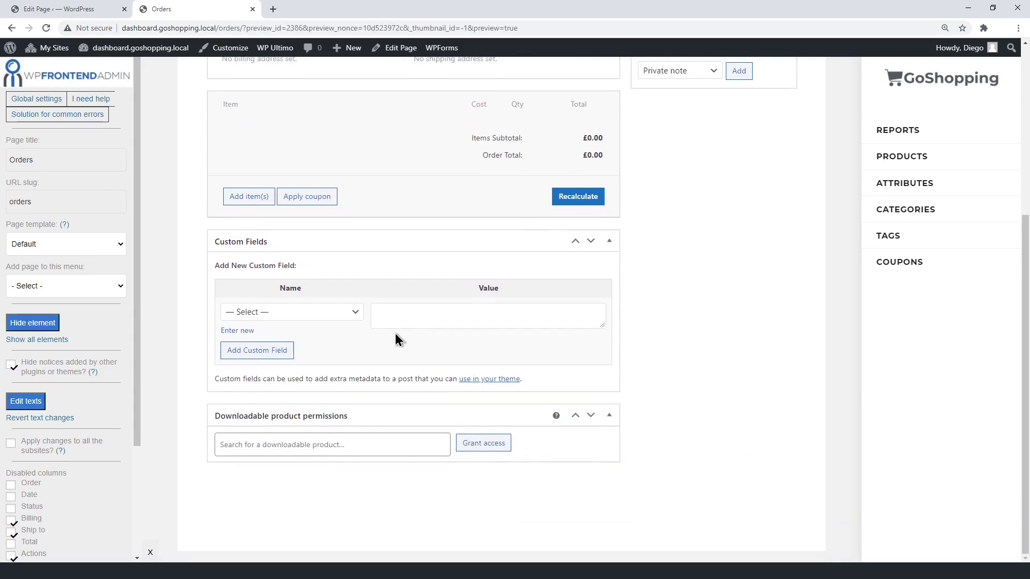
pyautogui.click(32, 322)
pyautogui.click(457, 257)
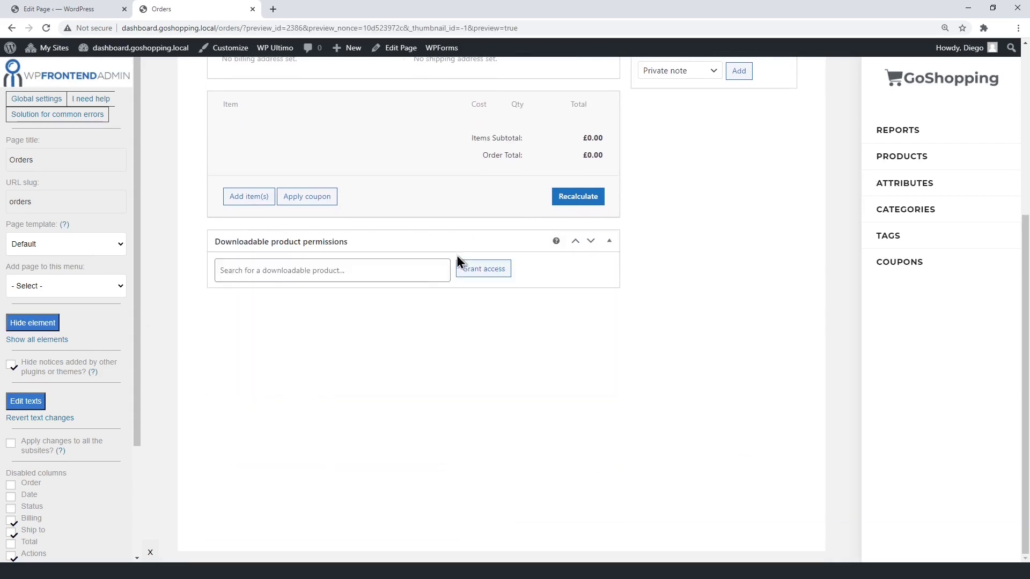
pyautogui.scroll(-3, 131, 384)
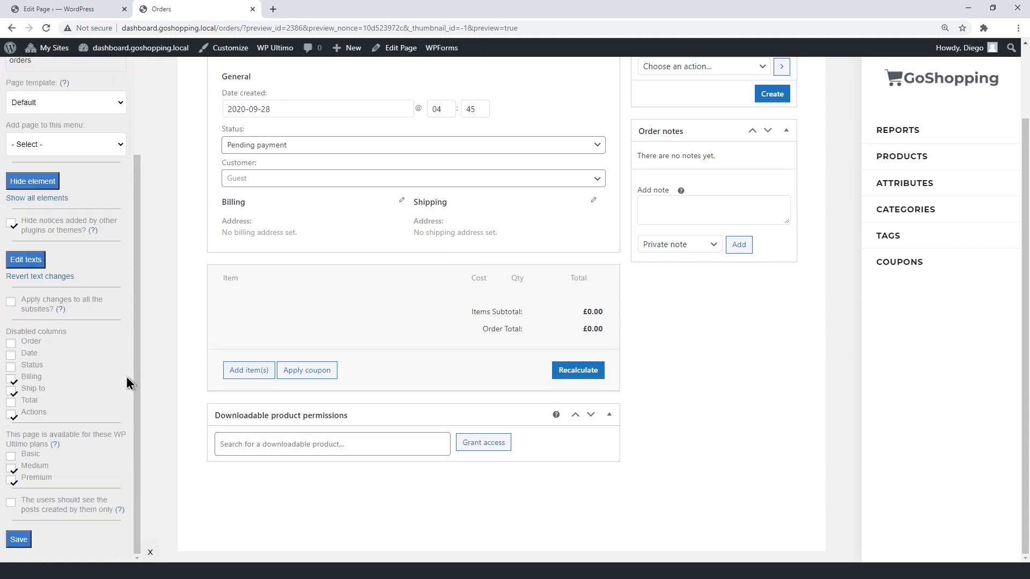
pyautogui.click(20, 539)
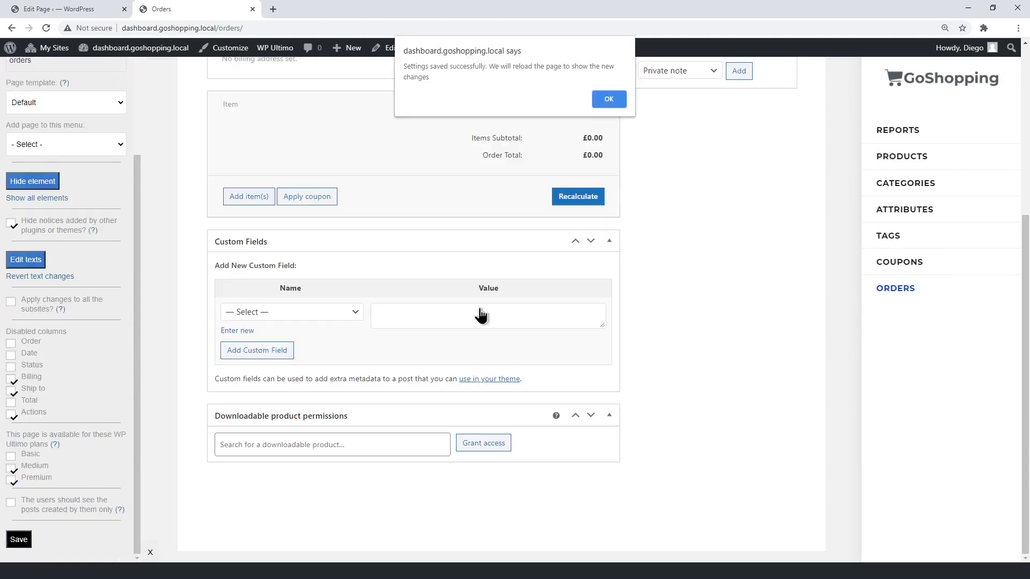
pyautogui.click(605, 99)
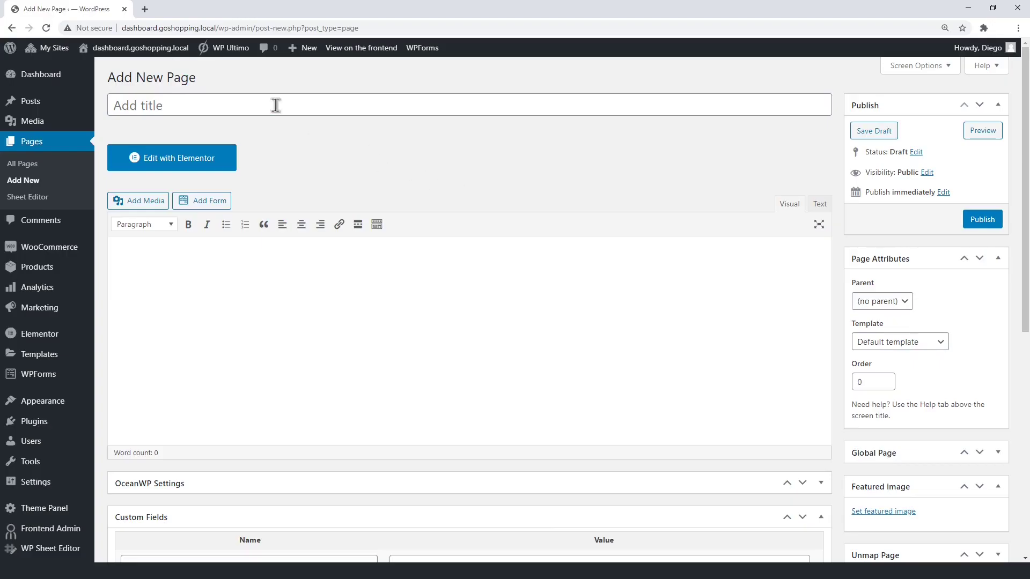
# - Title the new page 'Customers', paste the customers admin-page shortcode, and preview it
pyautogui.click(276, 105)
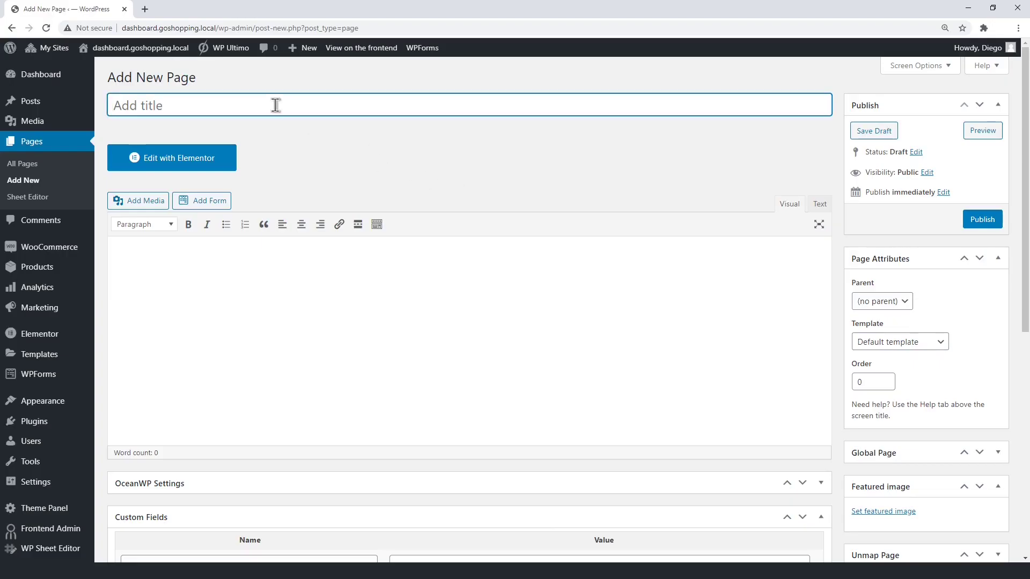
pyautogui.write('Customers')
pyautogui.click(203, 258)
pyautogui.write('[vg_display_admin_page page_url="/admin.php?page=wc-admin&path=/customers"]')
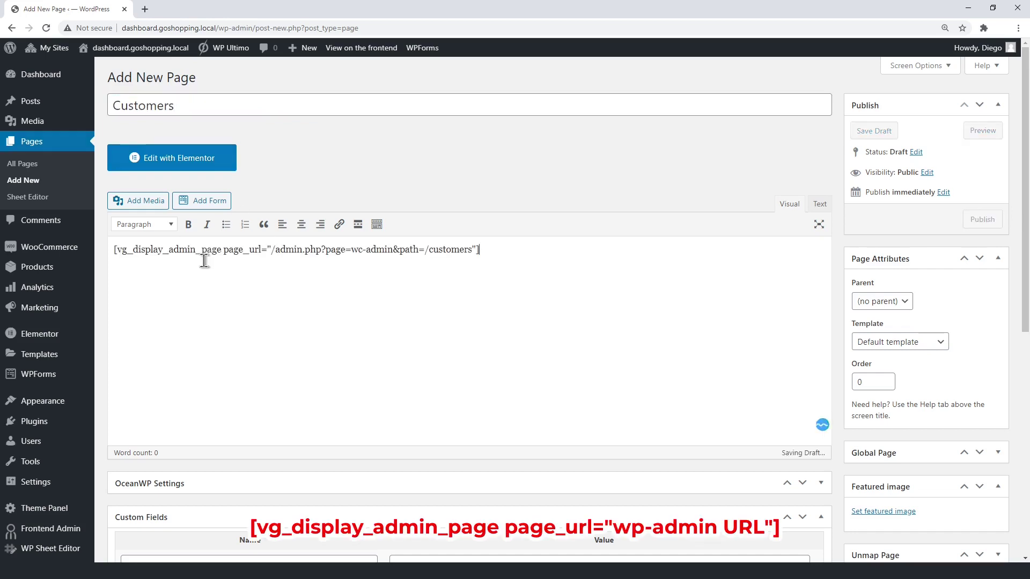
pyautogui.moveTo(268, 250); pyautogui.dragTo(476, 250)
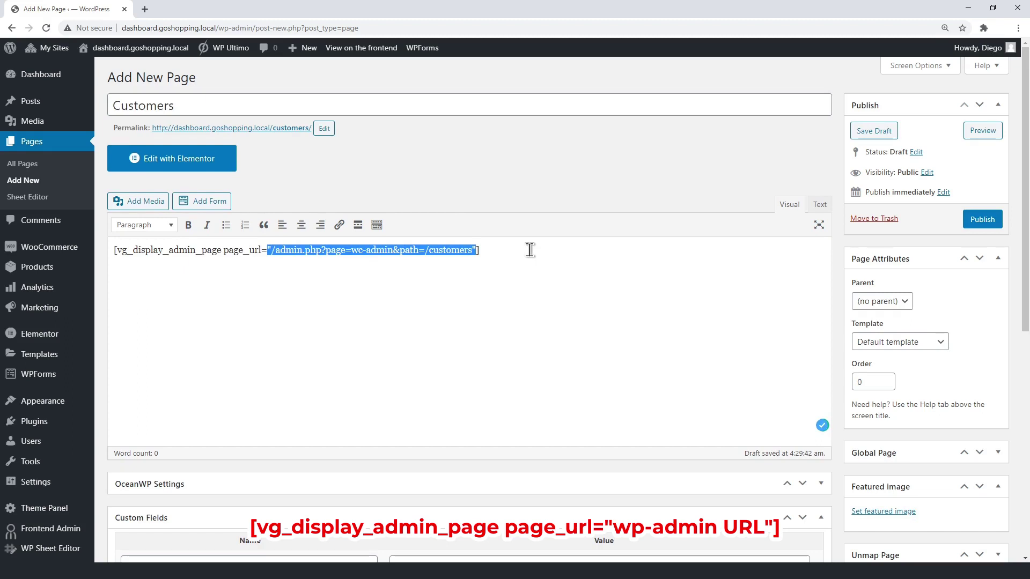
pyautogui.click(986, 130)
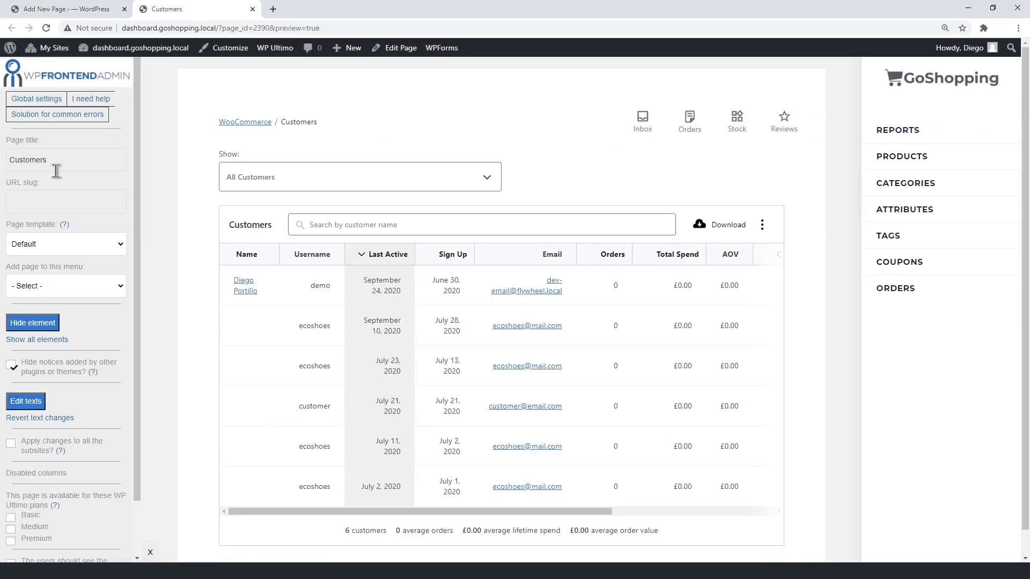
# - Set the URL slug to 'customers' and add the page to My New Menu (Main)
pyautogui.click(66, 199)
pyautogui.write('customers')
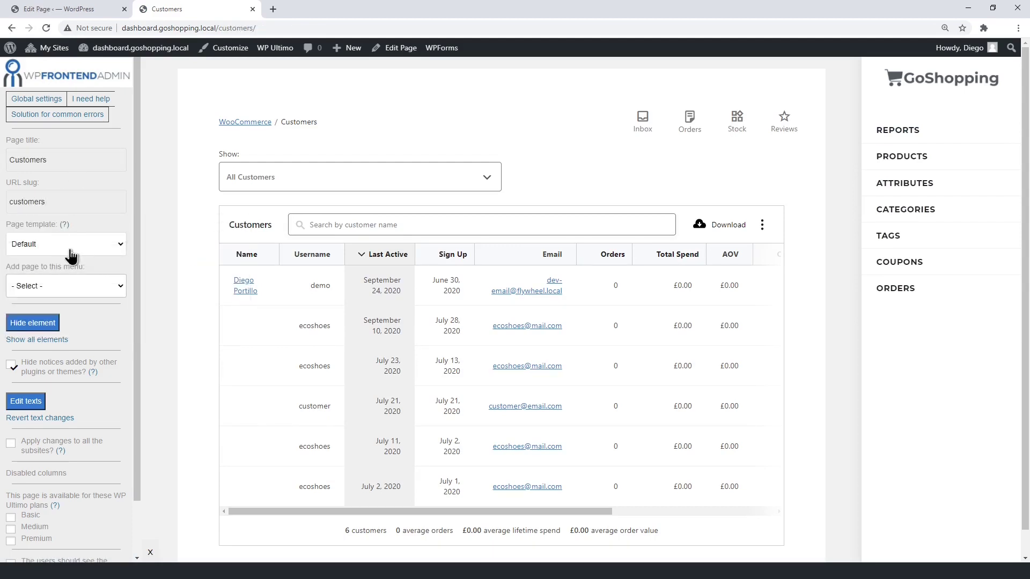
pyautogui.click(72, 286)
pyautogui.click(78, 370)
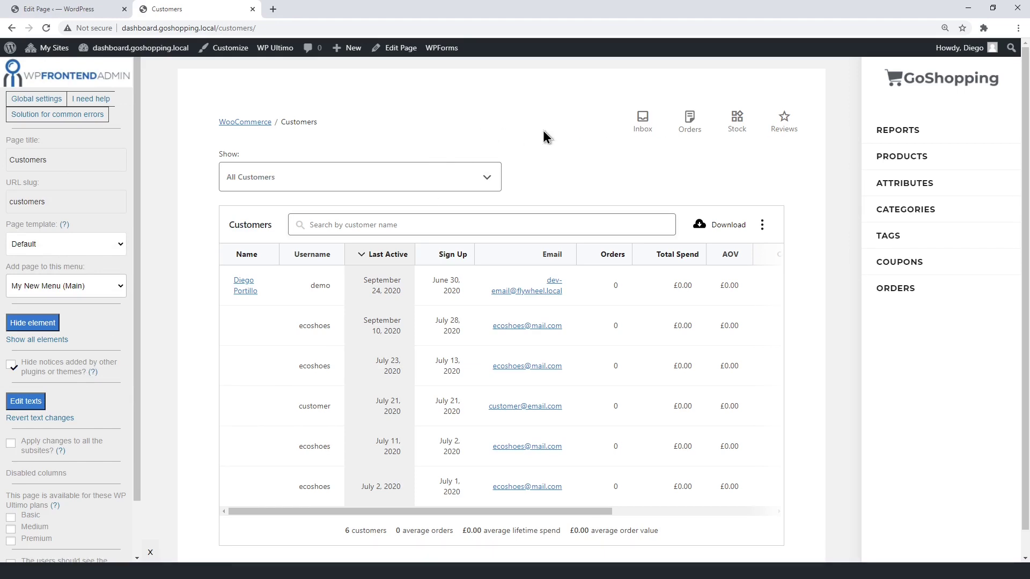
# - Hide the breadcrumb header, icon row and Show: All Customers filter, then save
pyautogui.click(32, 322)
pyautogui.click(467, 138)
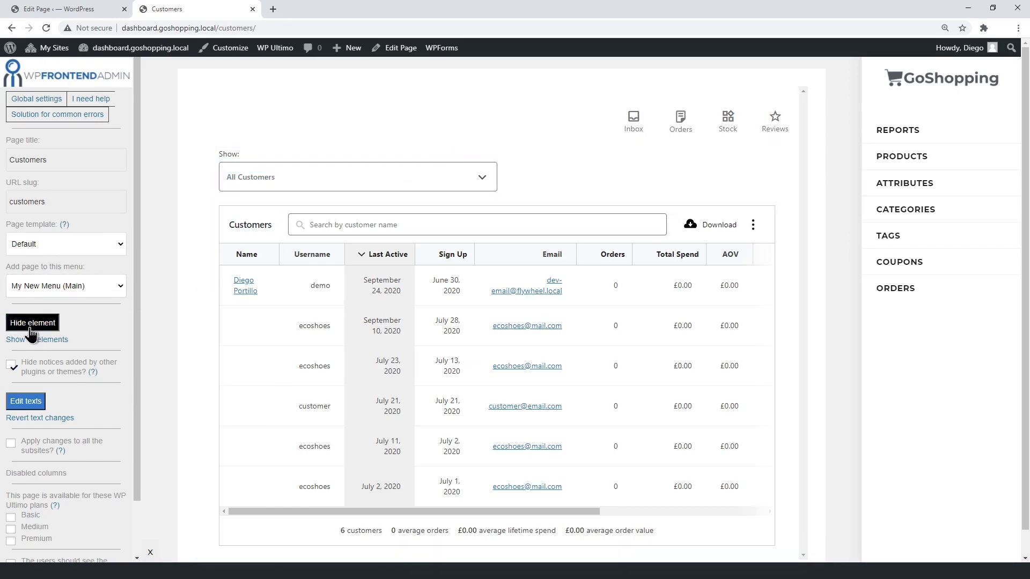
pyautogui.click(462, 132)
pyautogui.click(53, 324)
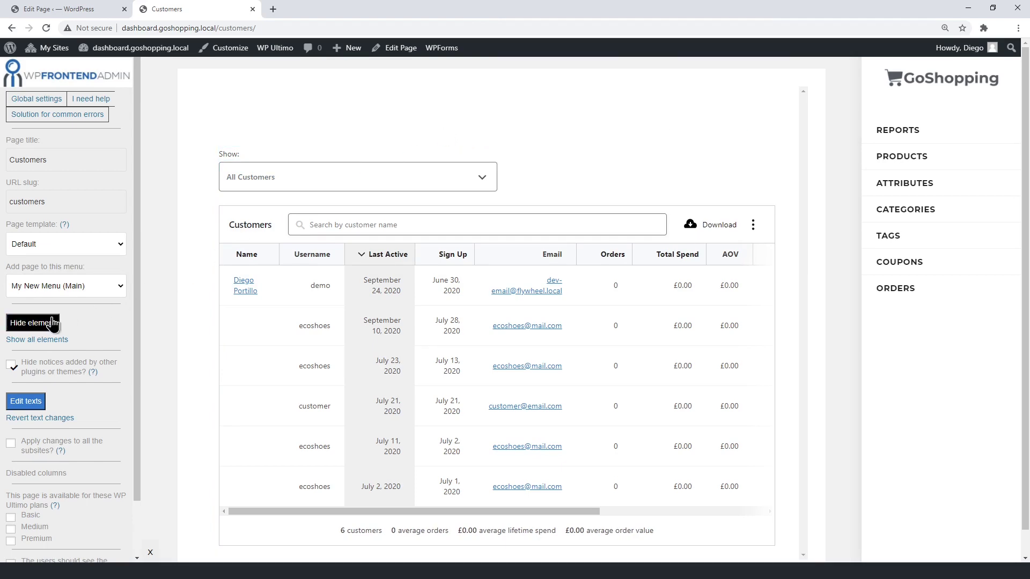
pyautogui.click(565, 171)
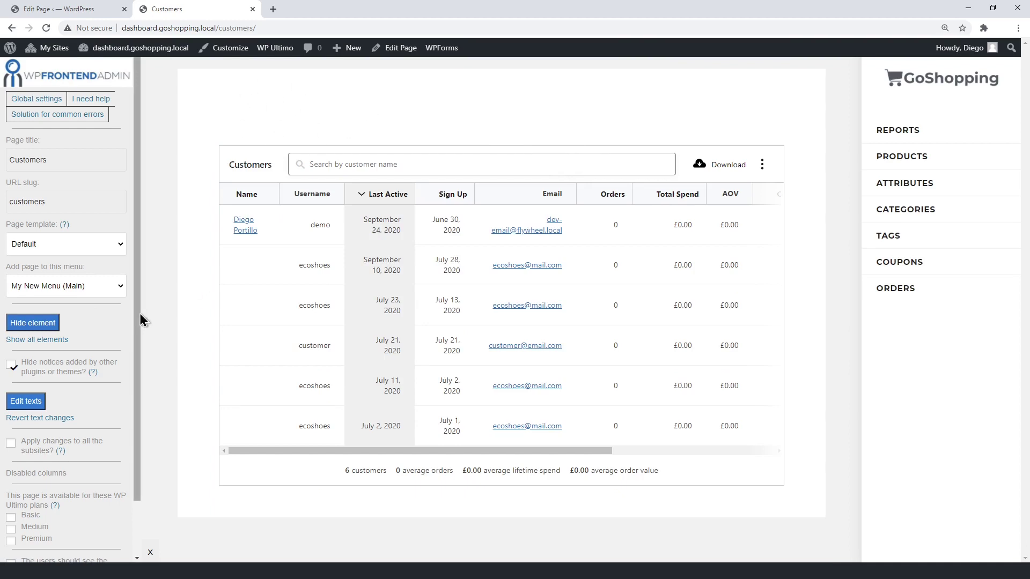
pyautogui.scroll(-2, 64, 504)
pyautogui.click(21, 541)
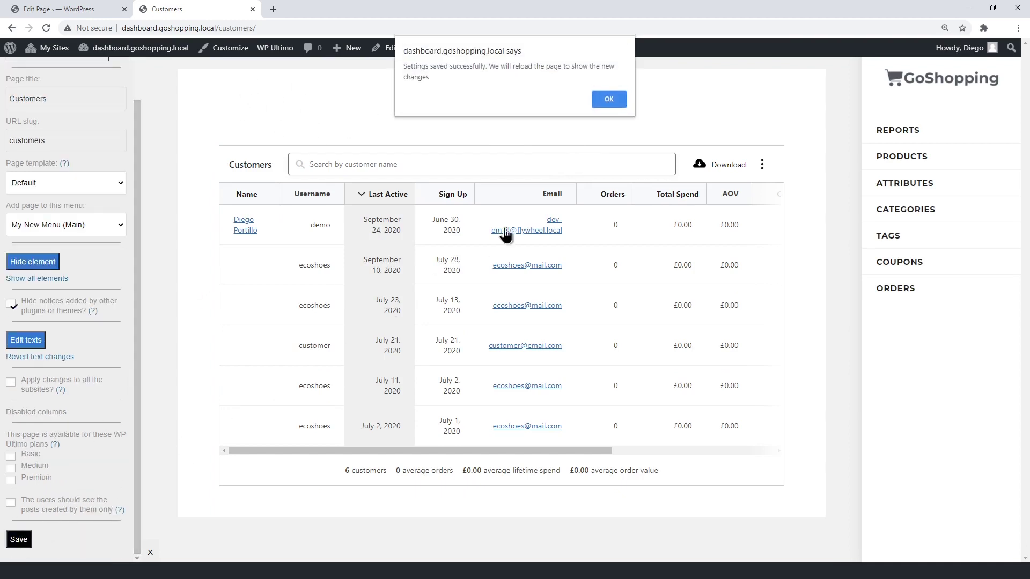
pyautogui.click(609, 100)
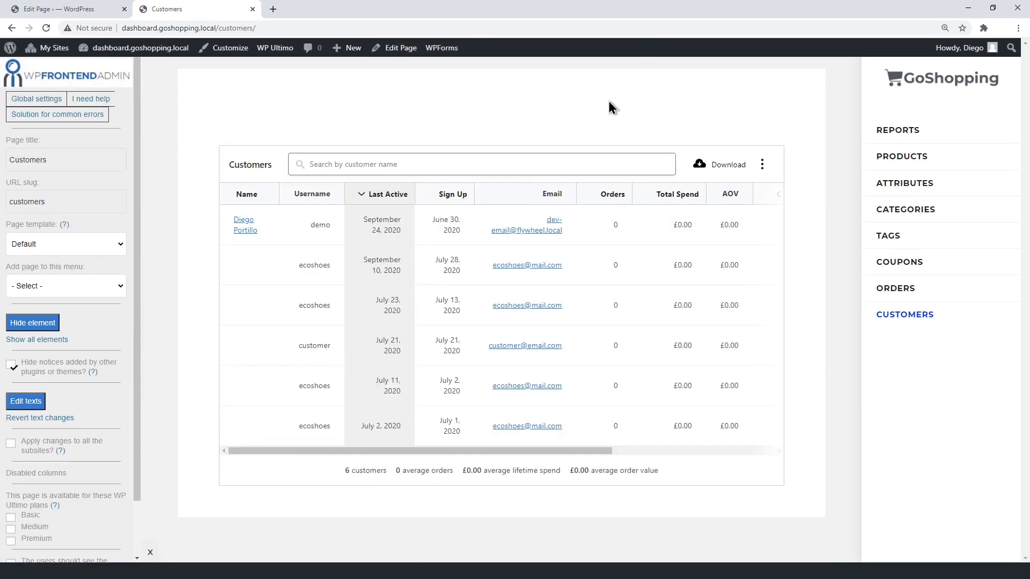
pyautogui.click(102, 8)
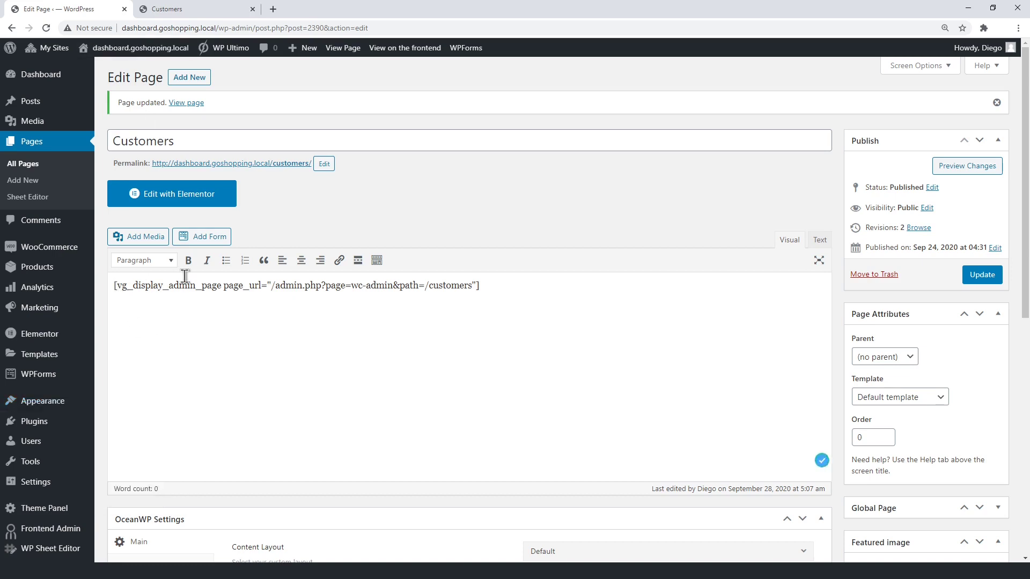
# - Add a 'Customers' Heading 2 above the customers shortcode and preview the page on the frontend
pyautogui.press('Return')
pyautogui.write('Custom')
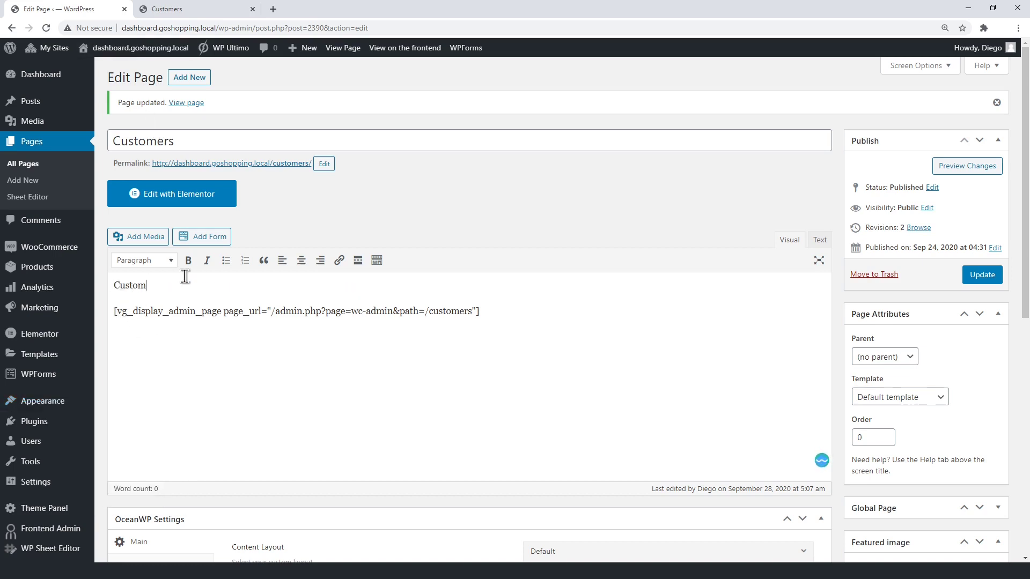
pyautogui.click(168, 263)
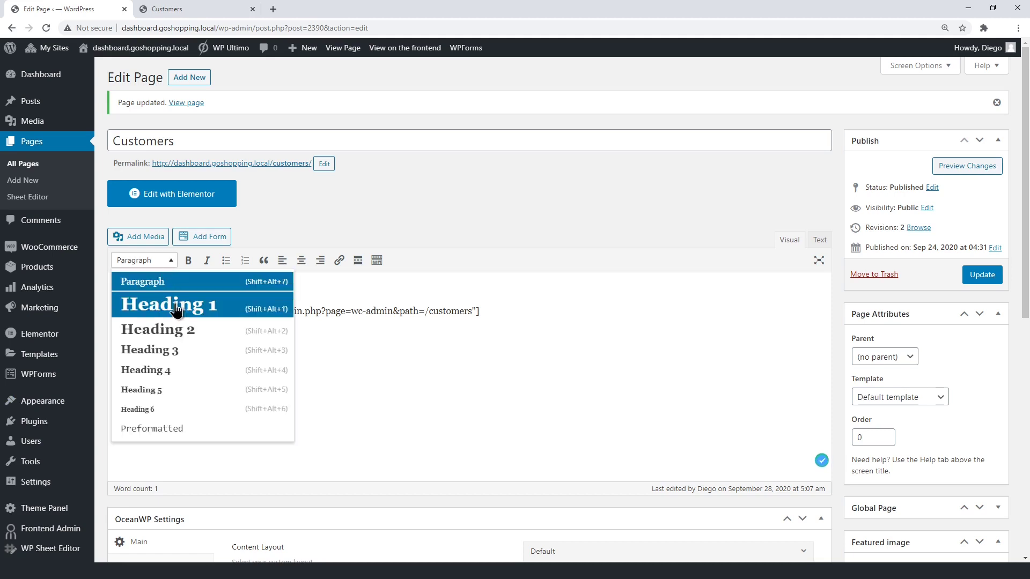
pyautogui.click(177, 328)
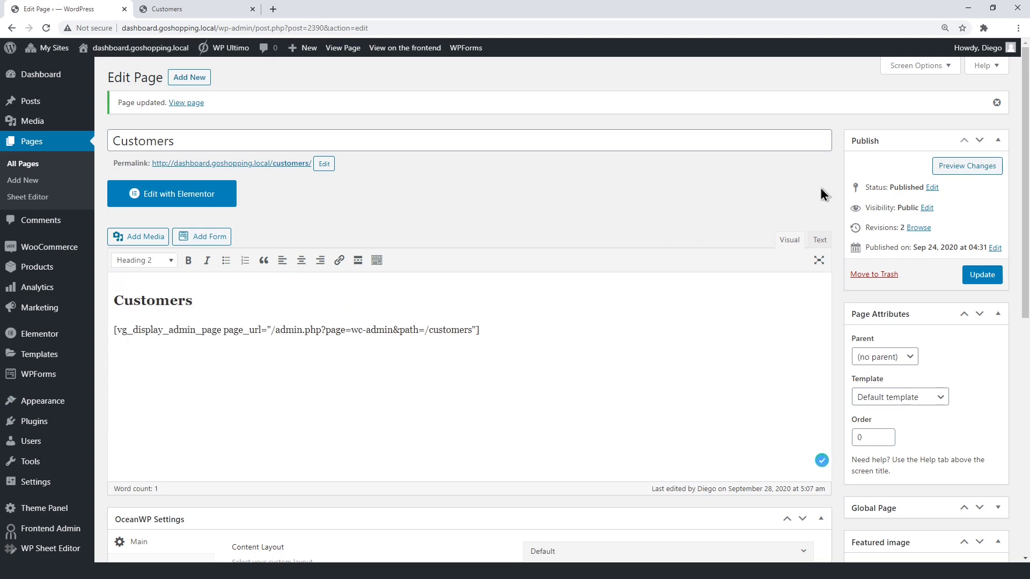
pyautogui.click(988, 161)
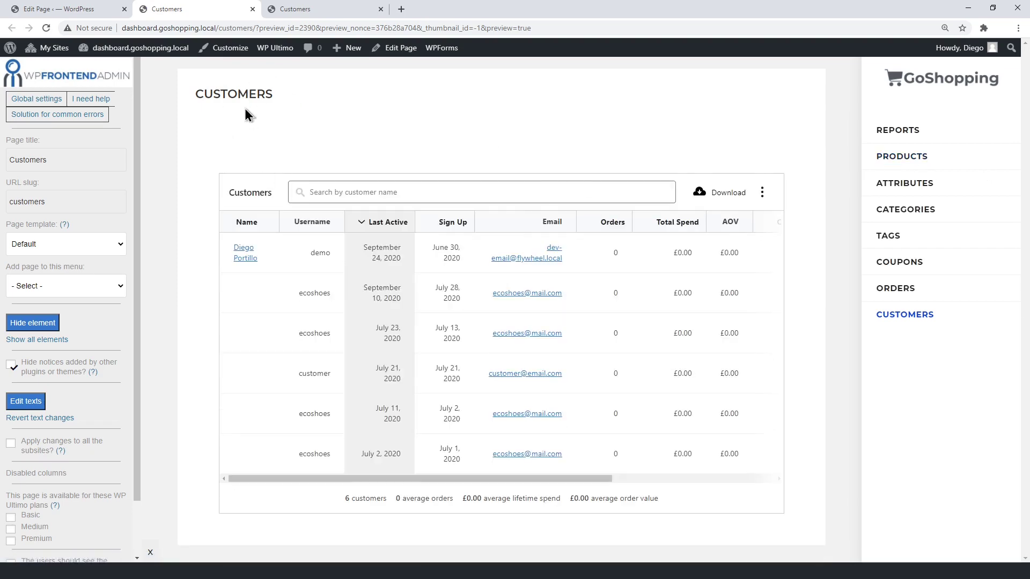
pyautogui.click(101, 9)
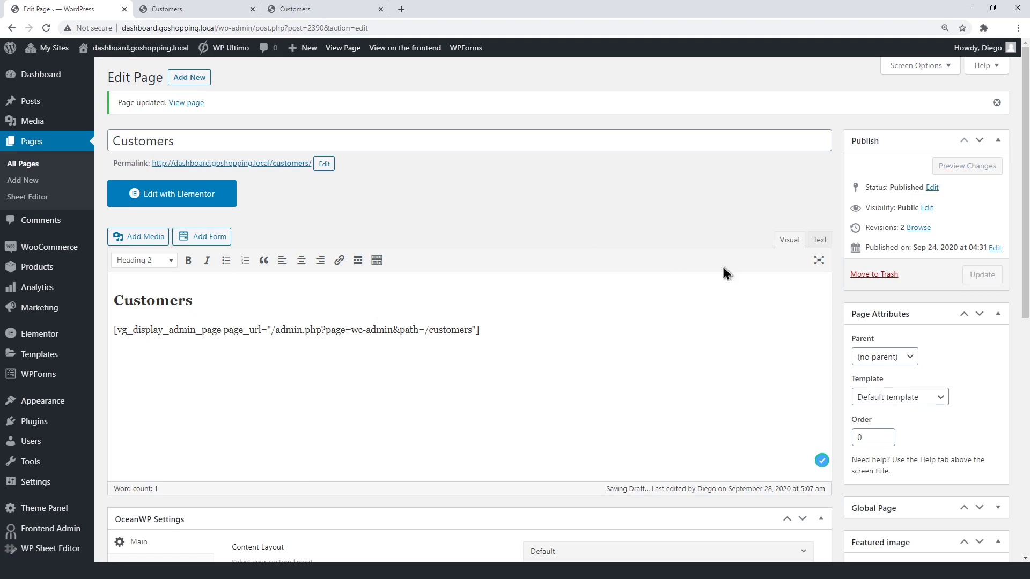
# - Update the Customers page to publish the new heading
pyautogui.click(992, 276)
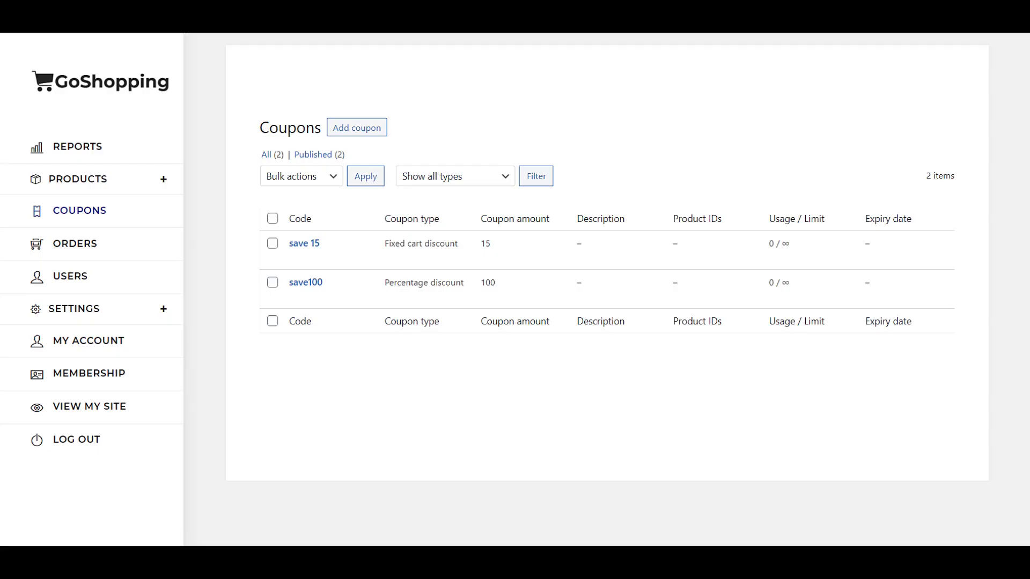
# - Switch from the Coupons list to the Orders page in the GoShopping dashboard
pyautogui.click(75, 244)
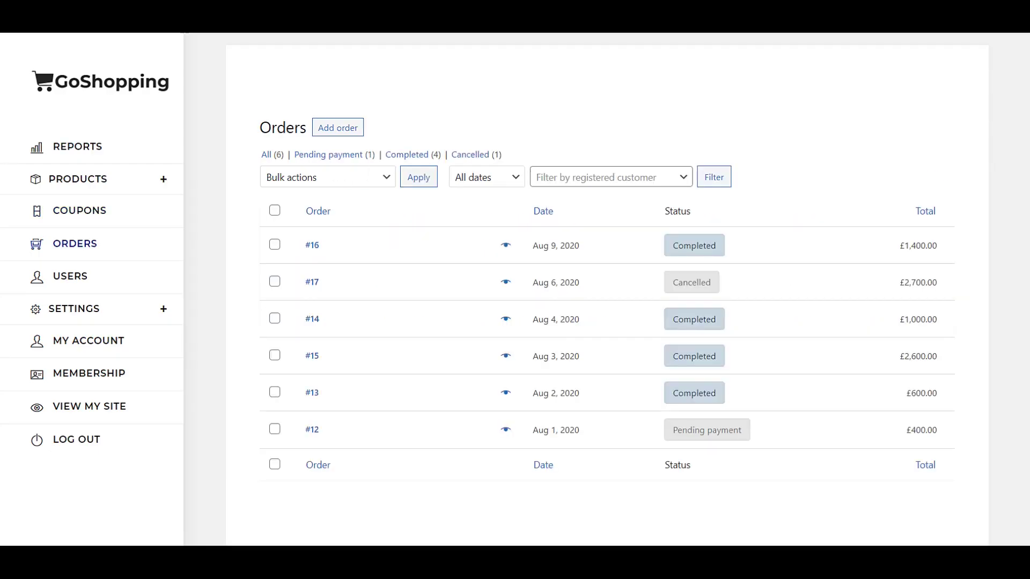